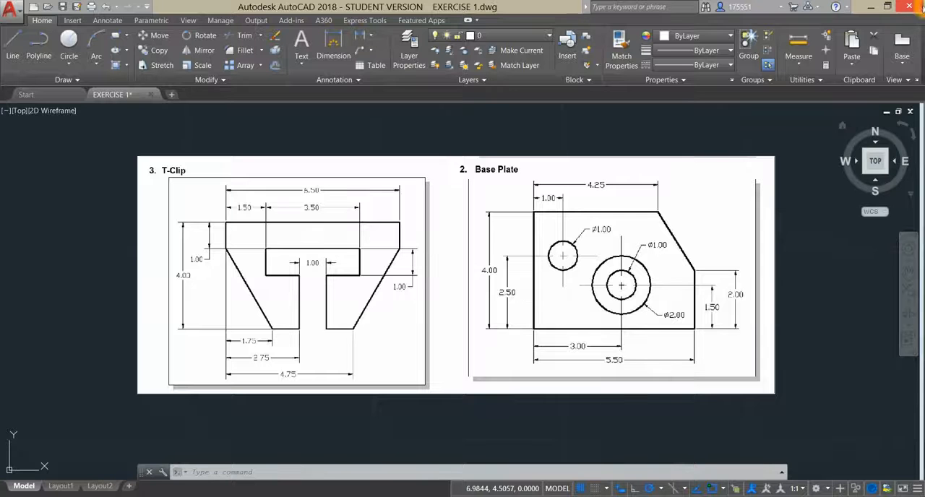
# - Create a new blank drawing while keeping the EXERCISE 1 reference drawing open
pyautogui.click(530, 295)
pyautogui.click(465, 195)
pyautogui.click(241, 142)
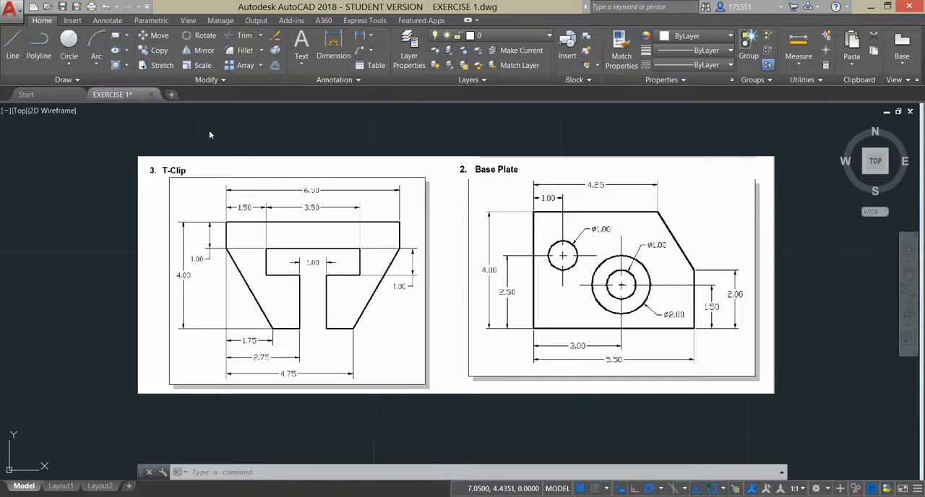
pyautogui.click(188, 127)
pyautogui.click(172, 95)
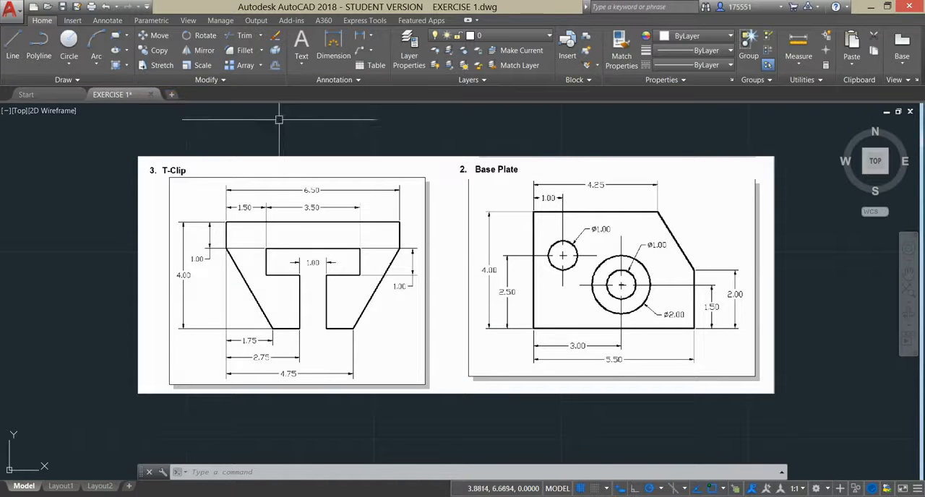
pyautogui.click(171, 95)
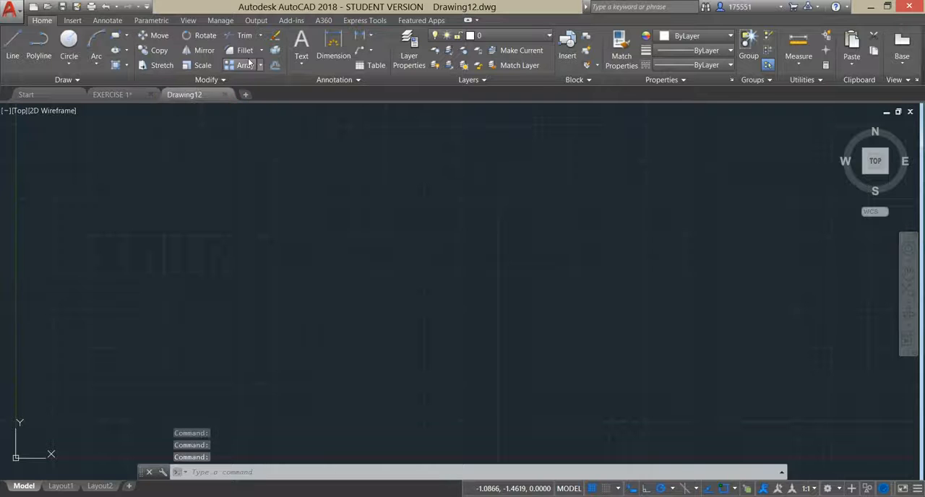
# - Tile the two open drawings vertically, with EXERCISE 1 on the left and the blank drawing on the right
pyautogui.click(188, 20)
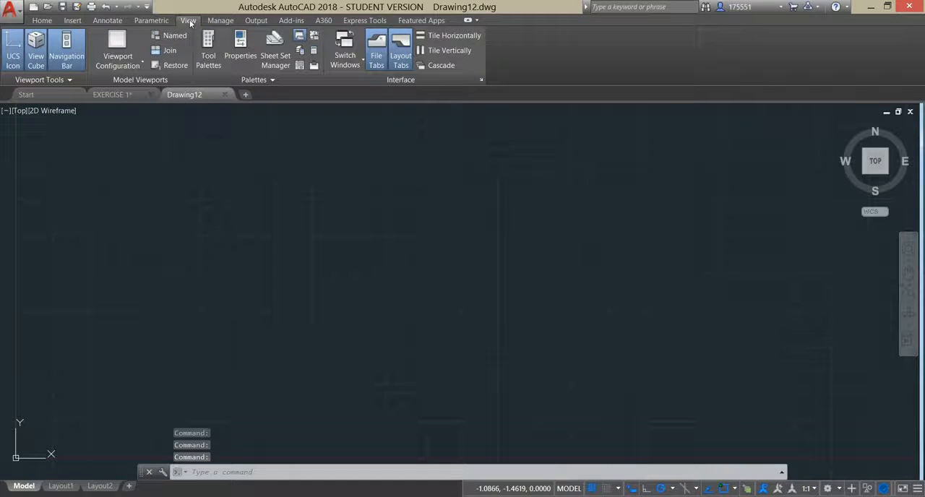
pyautogui.click(444, 51)
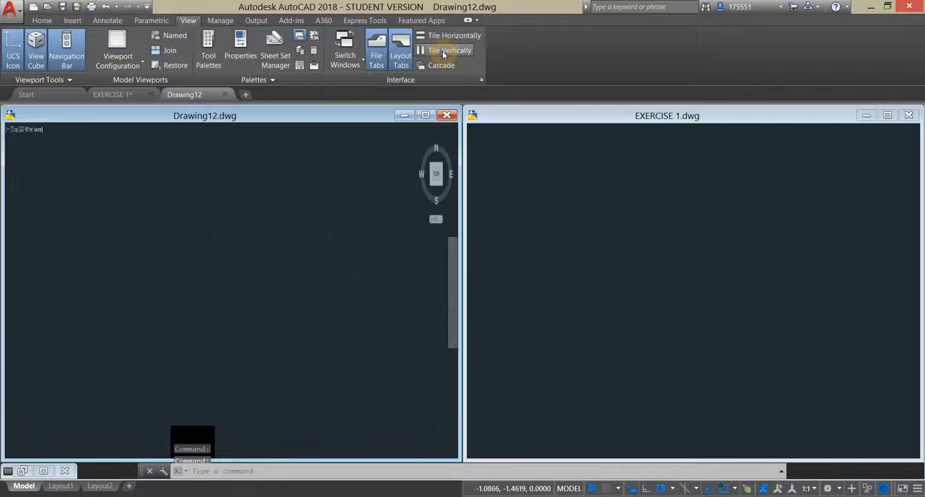
pyautogui.click(537, 120)
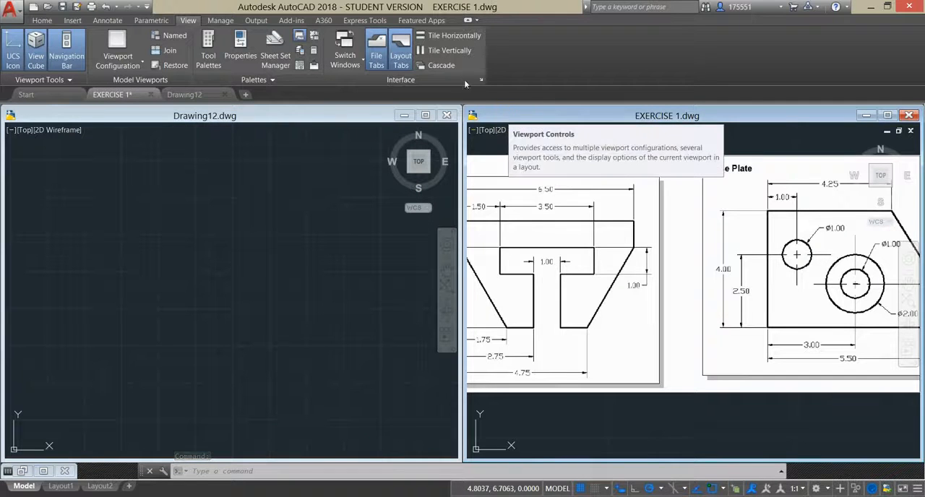
pyautogui.click(452, 52)
pyautogui.click(509, 115)
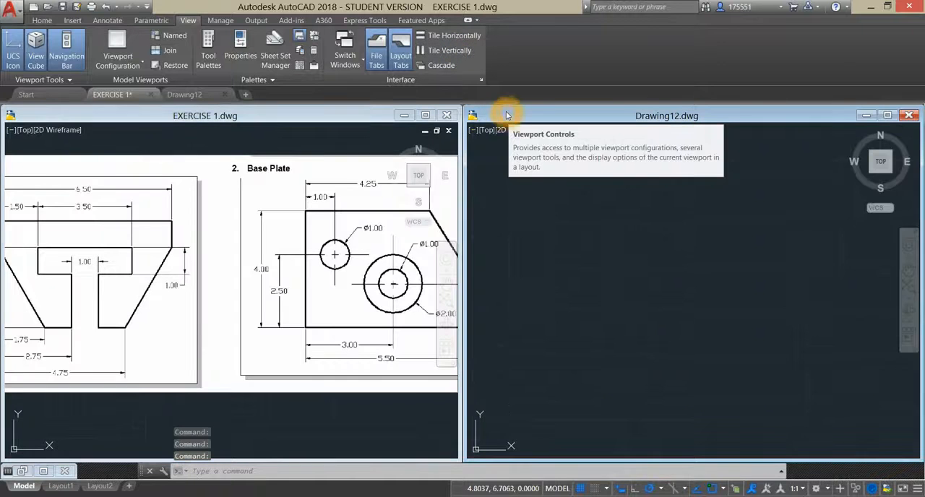
# - Narrow the EXERCISE 1 window to enlarge the blank drawing's window, and bring the whole T-Clip figure into view
pyautogui.click(42, 23)
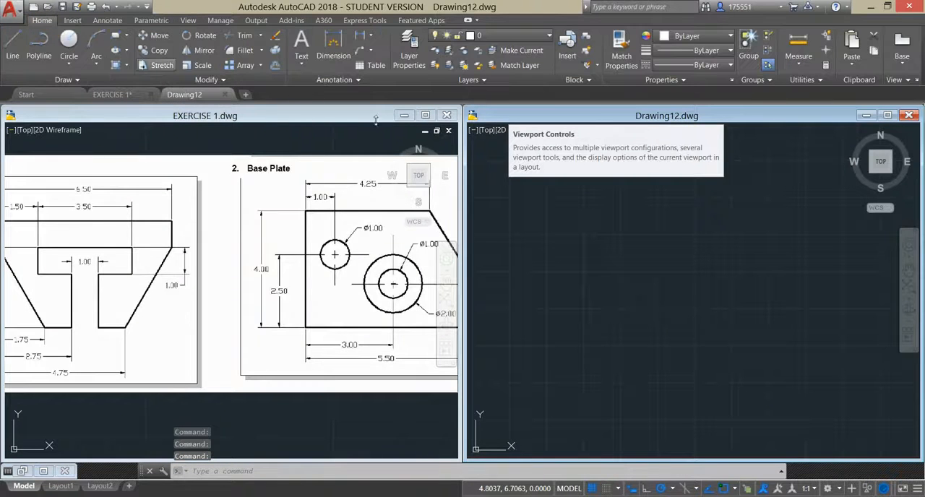
pyautogui.click(657, 429)
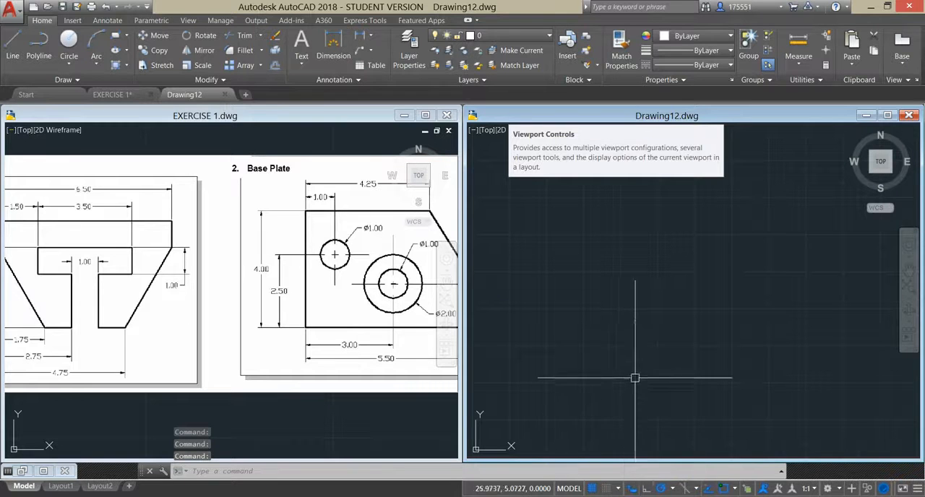
pyautogui.click(708, 273)
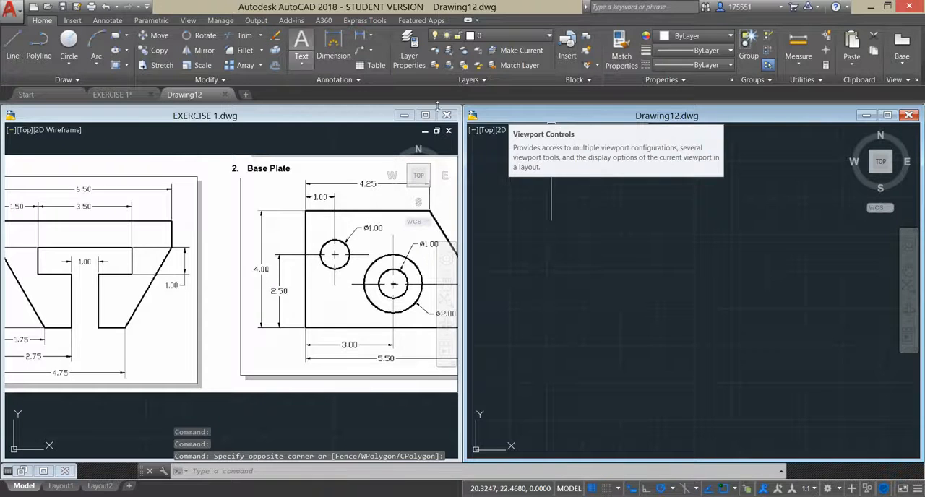
pyautogui.moveTo(461, 141); pyautogui.dragTo(362, 155)
pyautogui.moveTo(465, 159); pyautogui.dragTo(366, 171)
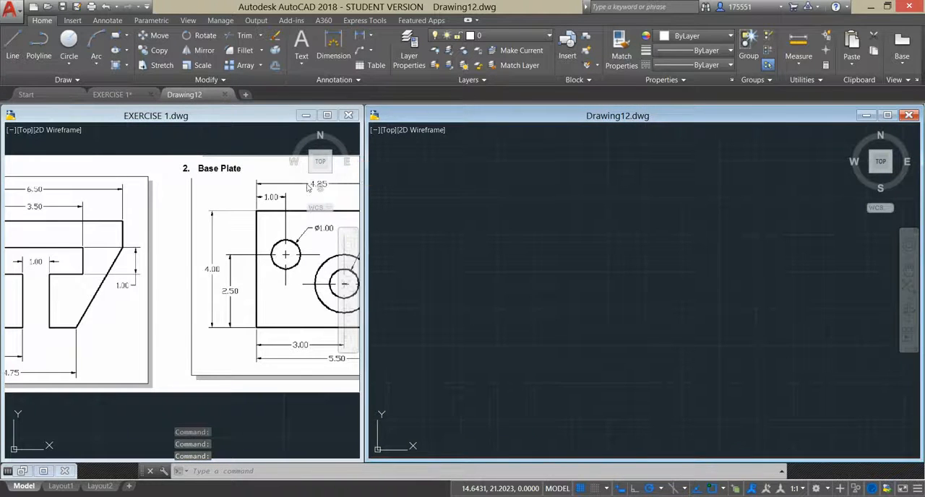
pyautogui.click(54, 243)
pyautogui.moveTo(70, 233); pyautogui.dragTo(250, 229, button='middle')
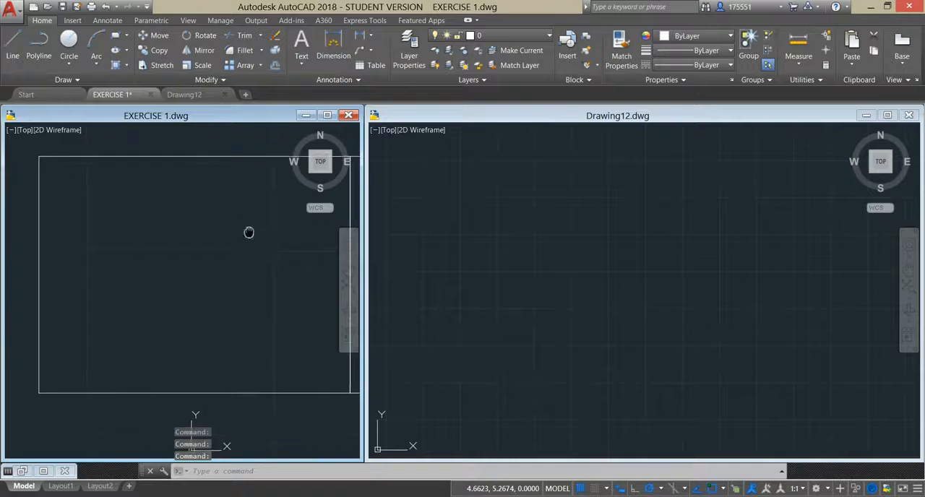
# - Draw a 1-unit vertical line downward in the blank drawing as the T-Clip's upper left edge
pyautogui.click(436, 205)
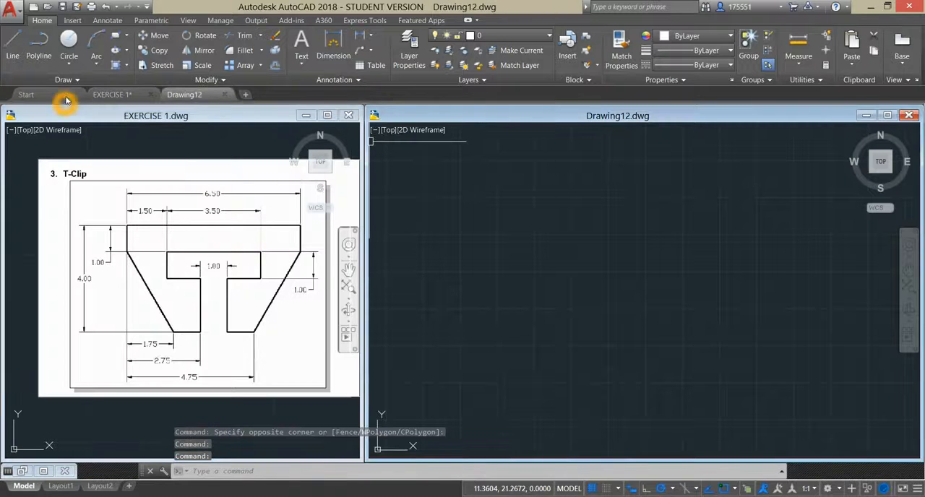
pyautogui.click(13, 47)
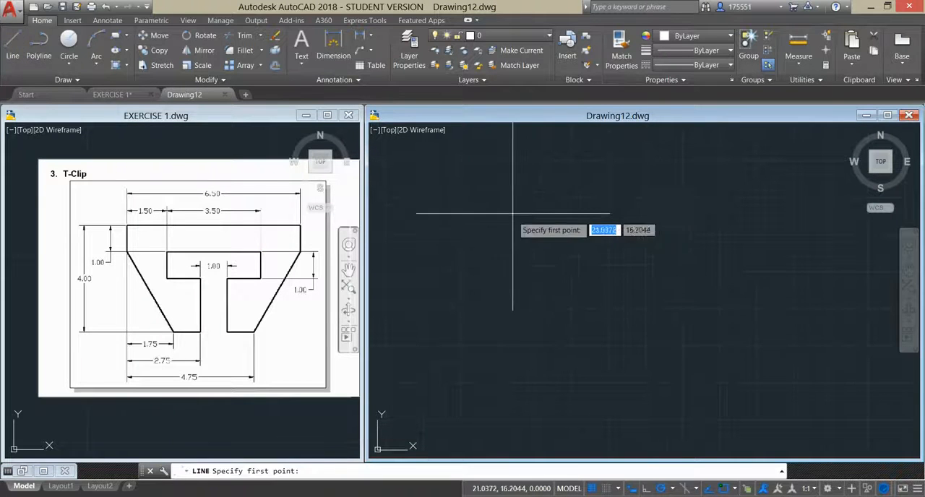
pyautogui.click(506, 192)
pyautogui.click(504, 241)
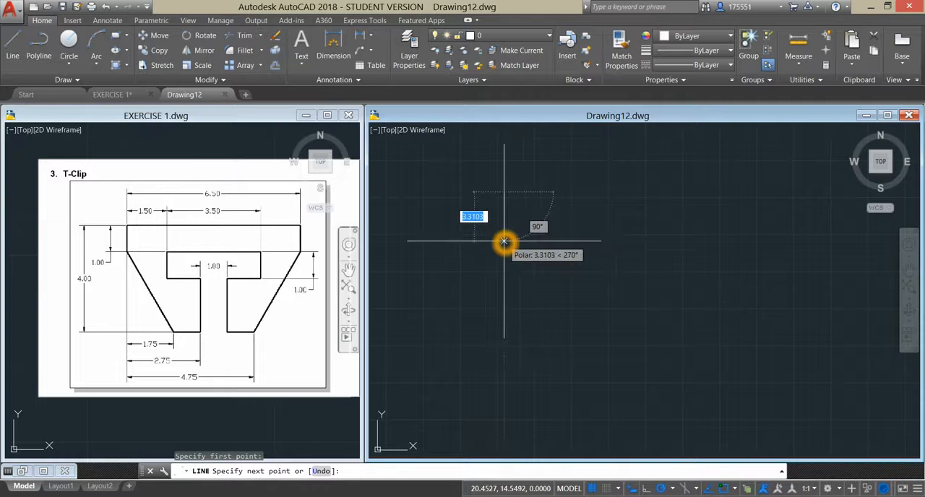
pyautogui.write('1')
pyautogui.press('Return')
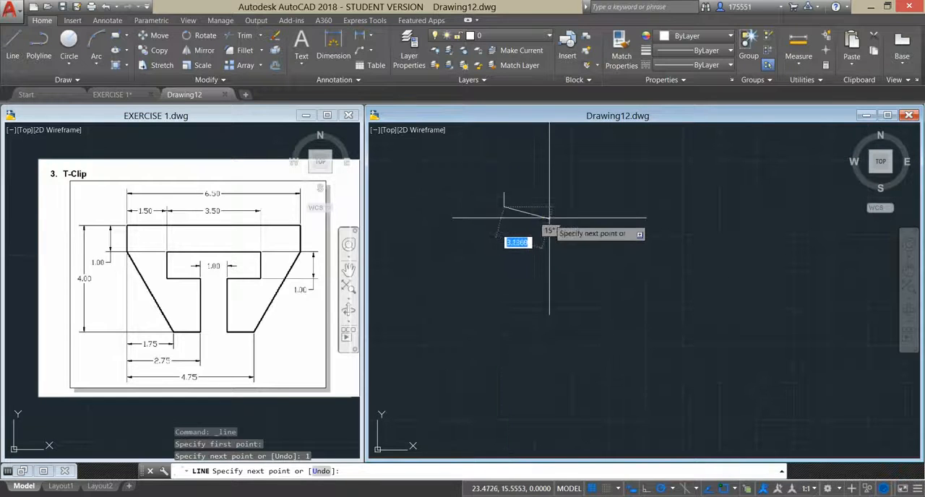
pyautogui.rightClick(547, 219)
pyautogui.click(578, 225)
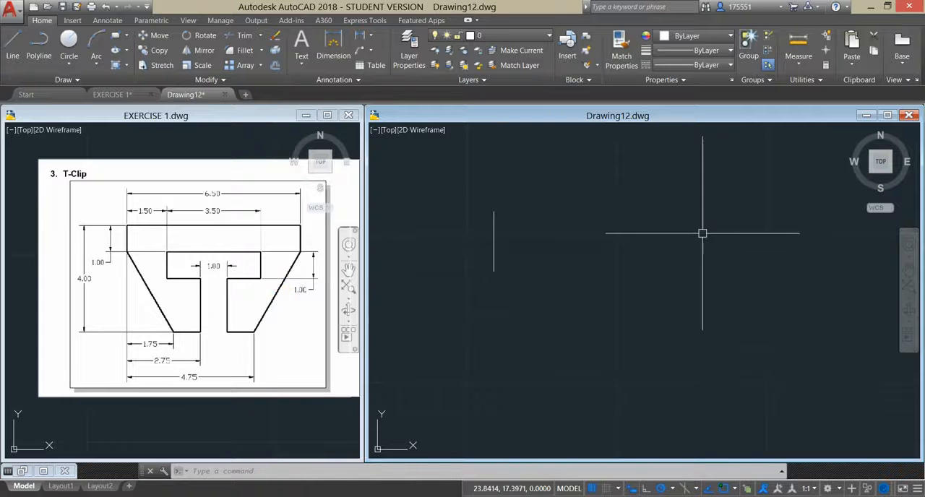
# - Start a new line and set a temporary track point 4 units below the vertical edge's upper end
pyautogui.click(13, 45)
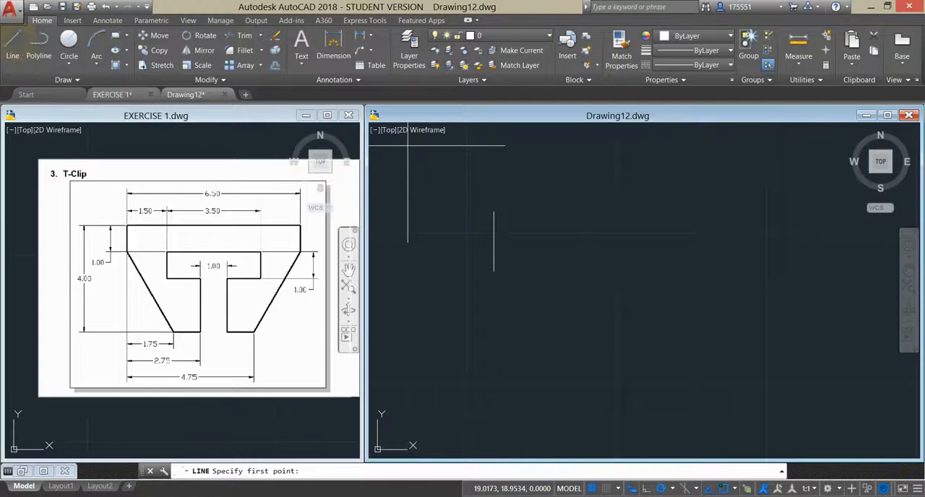
pyautogui.keyDown('shift'); pyautogui.rightClick(574, 226); pyautogui.keyUp('shift')
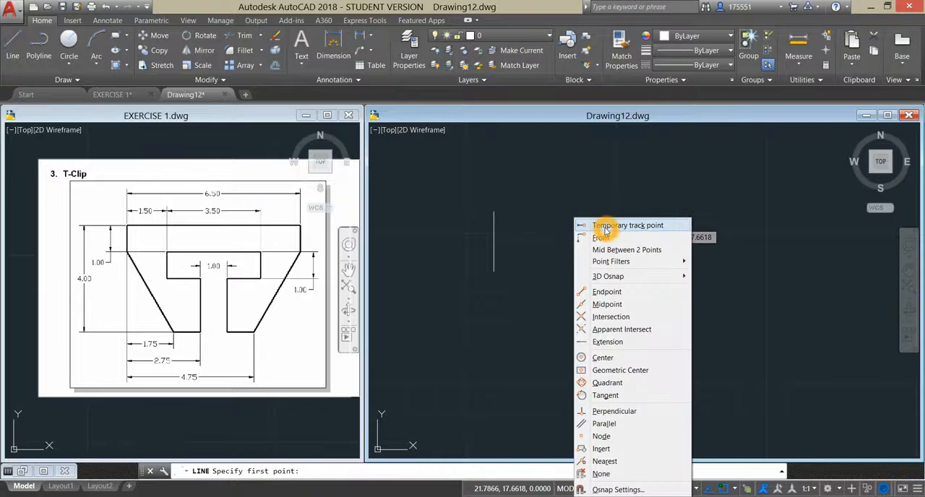
pyautogui.click(607, 225)
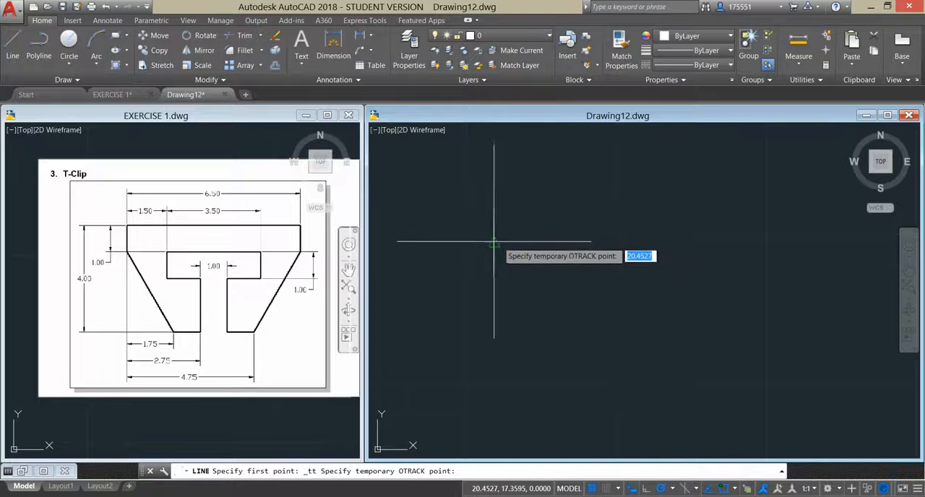
pyautogui.click(495, 341)
pyautogui.write('4')
pyautogui.press('Return')
# - Draw the sloping left edge from 1.75 units right of the track point up to the vertical edge's lower end
pyautogui.moveTo(574, 374); pyautogui.dragTo(574, 269, button='middle')
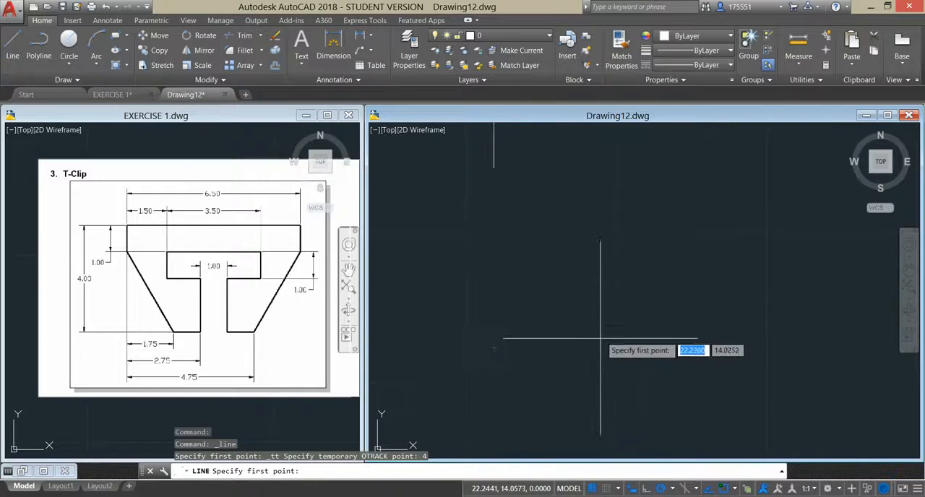
pyautogui.click(580, 354)
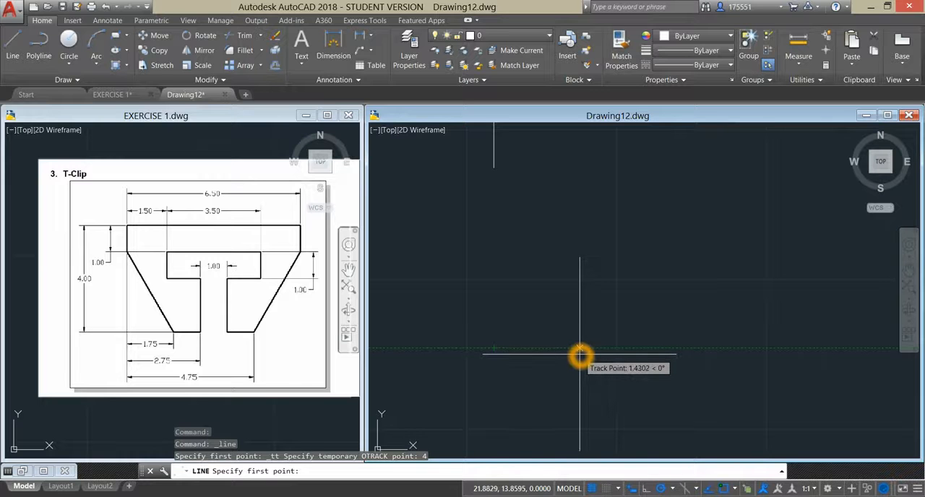
pyautogui.write('1.75')
pyautogui.press('Return')
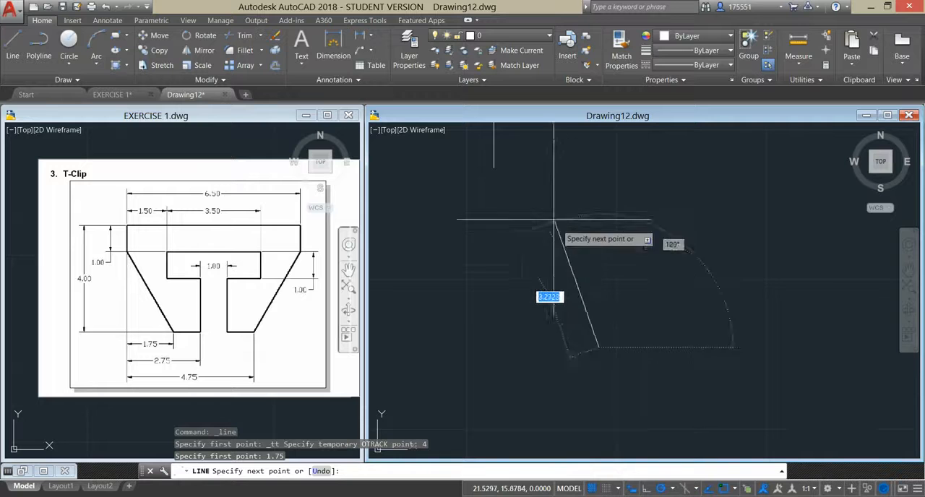
pyautogui.rightClick(554, 188)
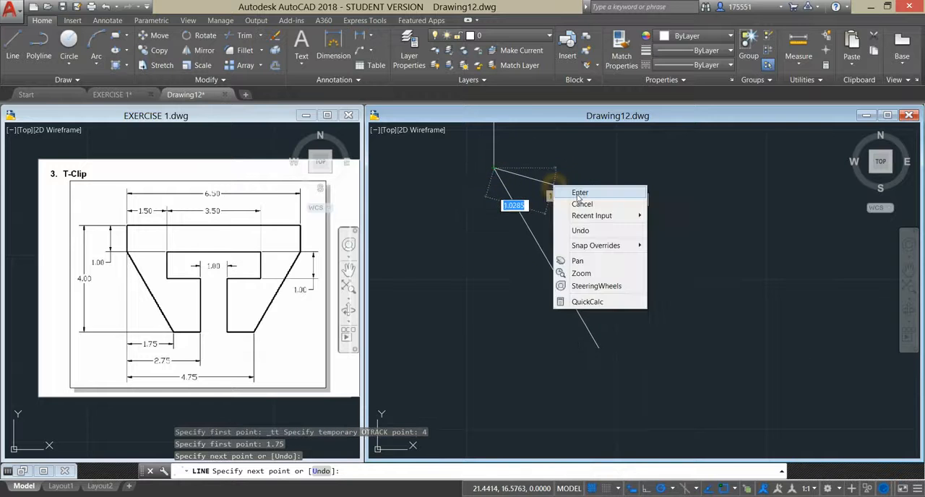
pyautogui.click(578, 194)
pyautogui.scroll(2, 580, 204)
pyautogui.scroll(-4, 571, 233)
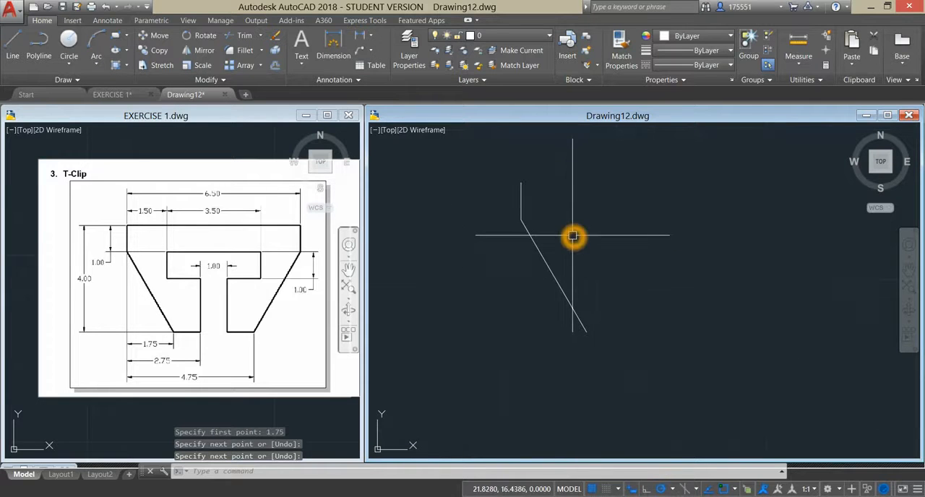
# - Draw the 6.5-unit top edge from the left edge's upper end, continuing 1 unit down for the right edge
pyautogui.rightClick(582, 197)
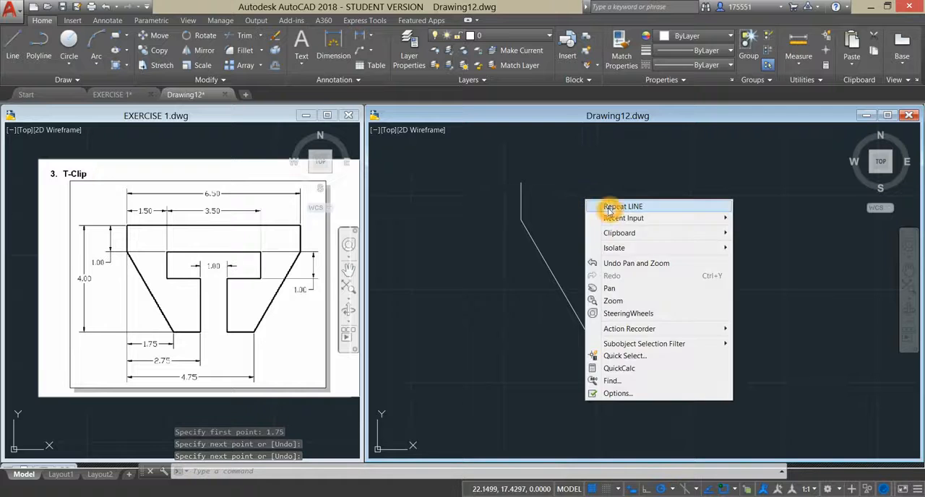
pyautogui.click(608, 207)
pyautogui.click(520, 182)
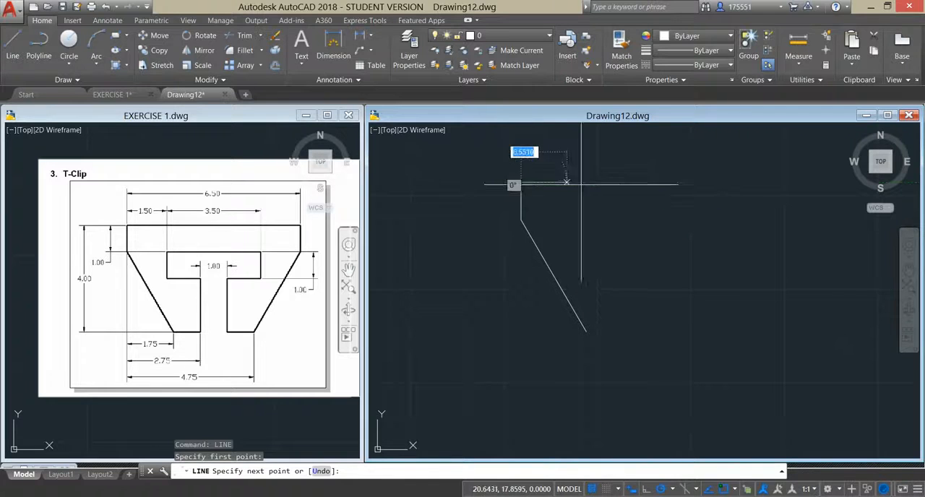
pyautogui.click(769, 183)
pyautogui.write('6.5')
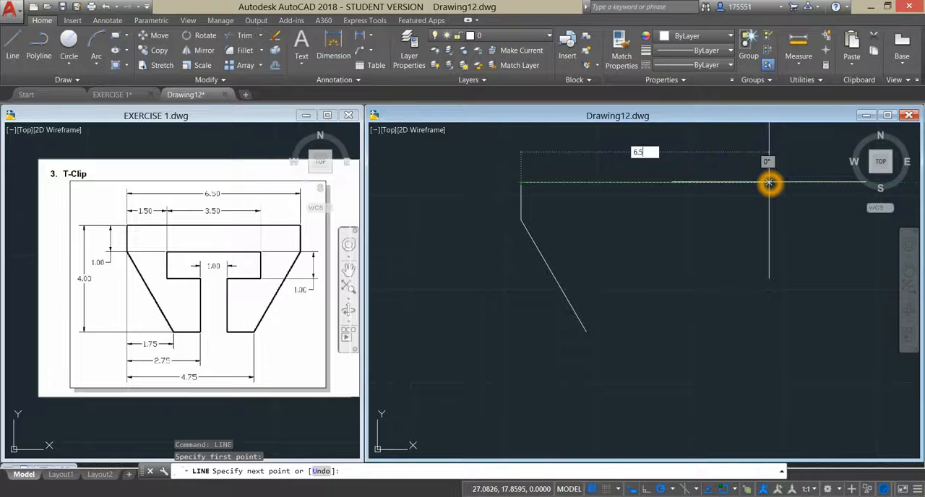
pyautogui.press('Return')
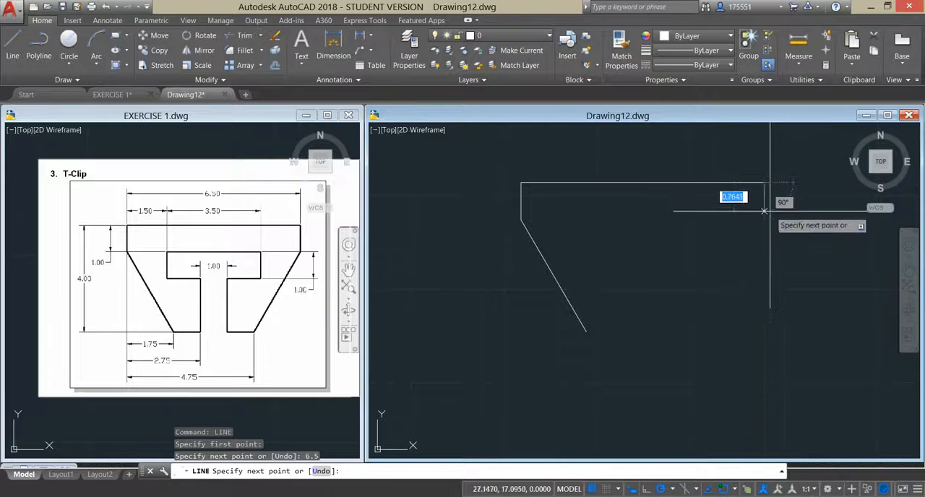
pyautogui.write('1')
pyautogui.press('Return')
pyautogui.rightClick(743, 233)
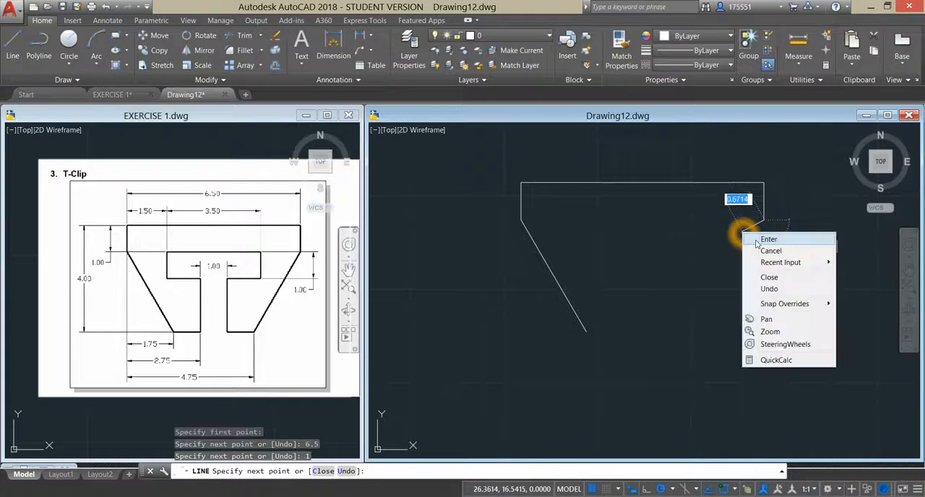
pyautogui.click(758, 241)
pyautogui.click(168, 250)
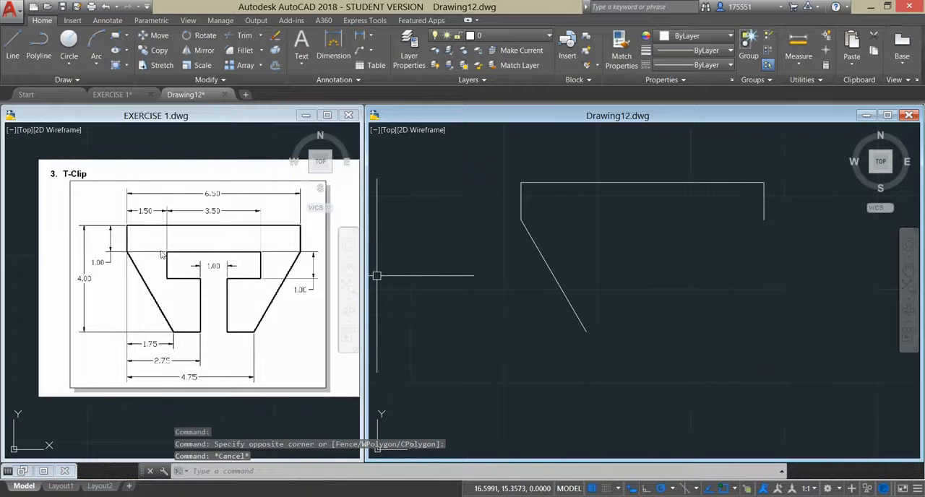
pyautogui.click(169, 247)
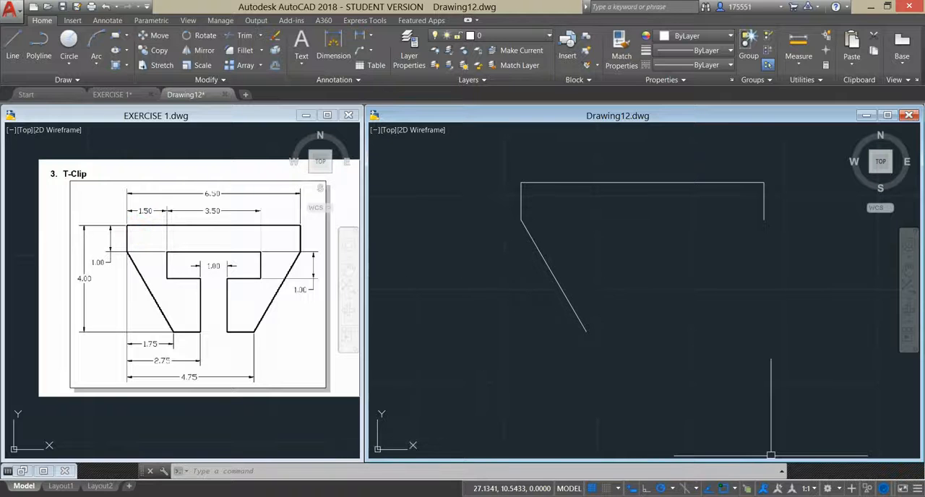
pyautogui.click(412, 193)
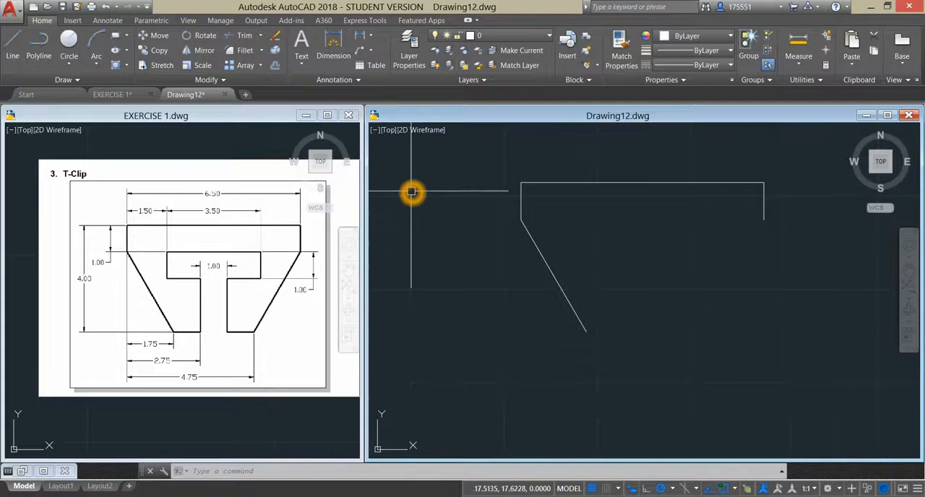
# - Start a new line and set a temporary track point 1.5 units right of the outline's upper left corner
pyautogui.write('L')
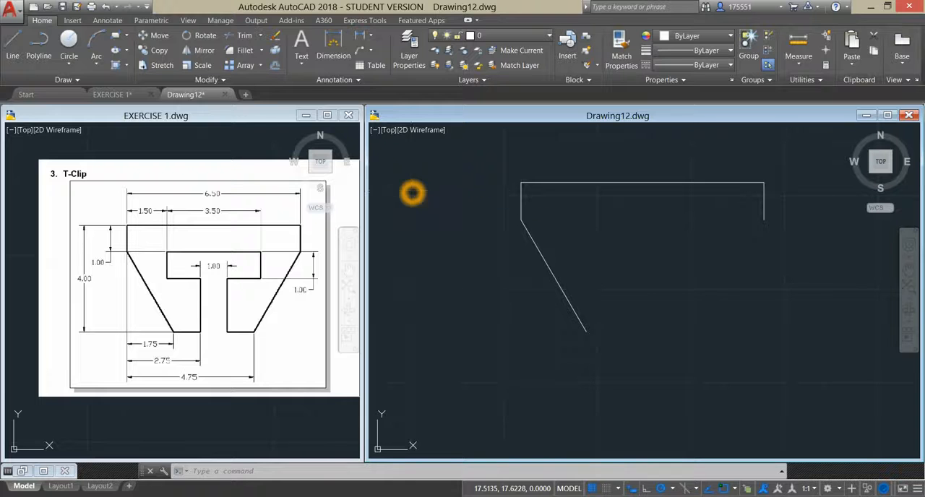
pyautogui.press('Return')
pyautogui.keyDown('shift'); pyautogui.rightClick(413, 192); pyautogui.keyUp('shift')
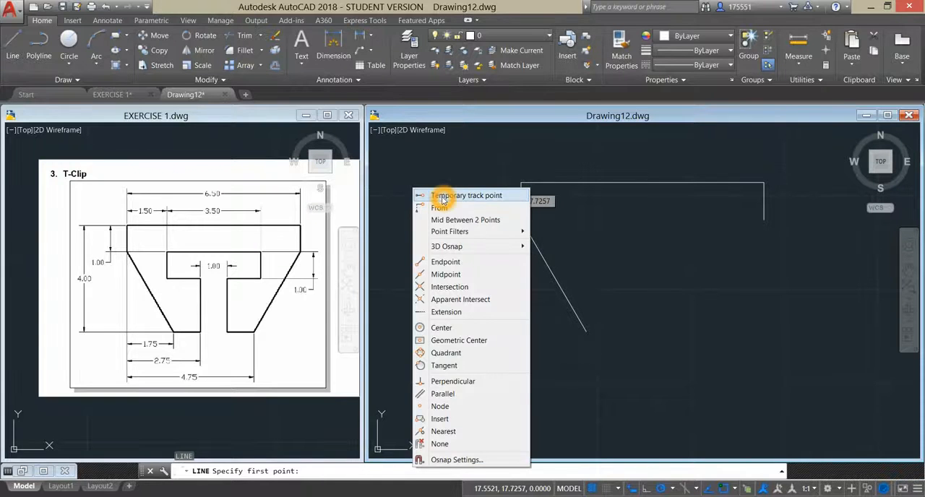
pyautogui.click(444, 197)
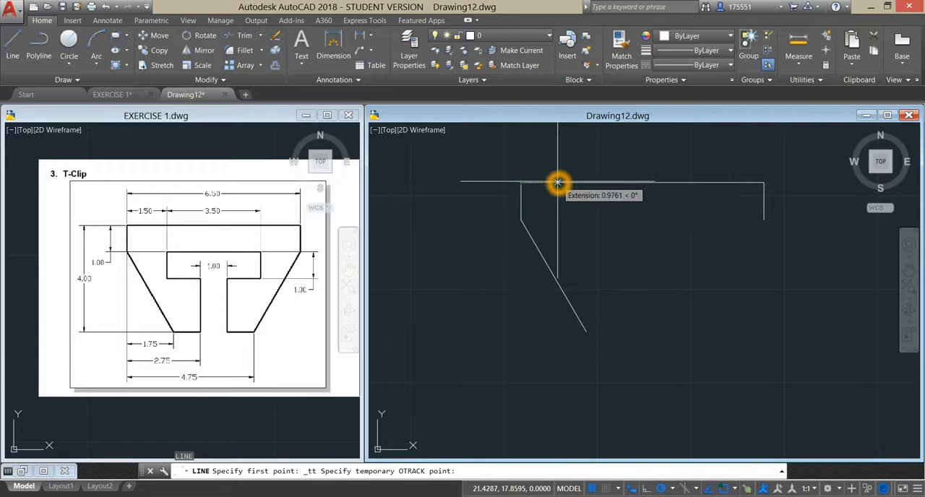
pyautogui.write('1.5')
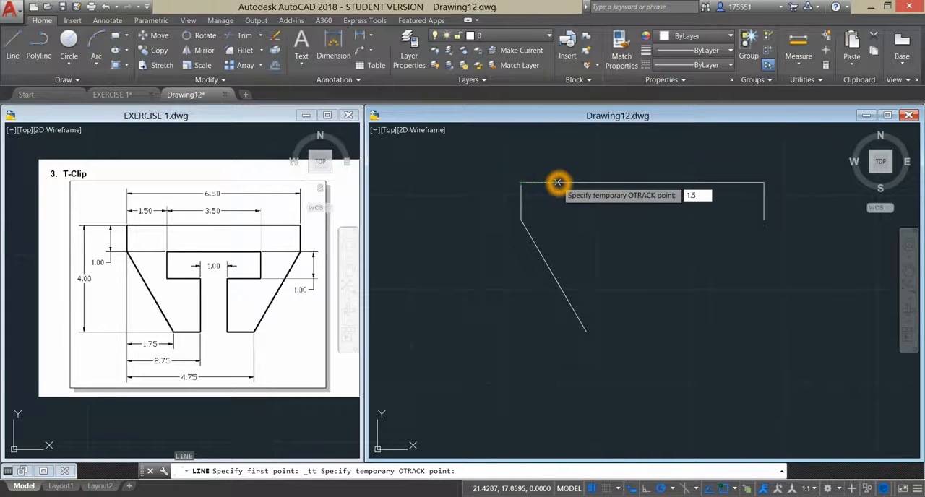
pyautogui.press('Return')
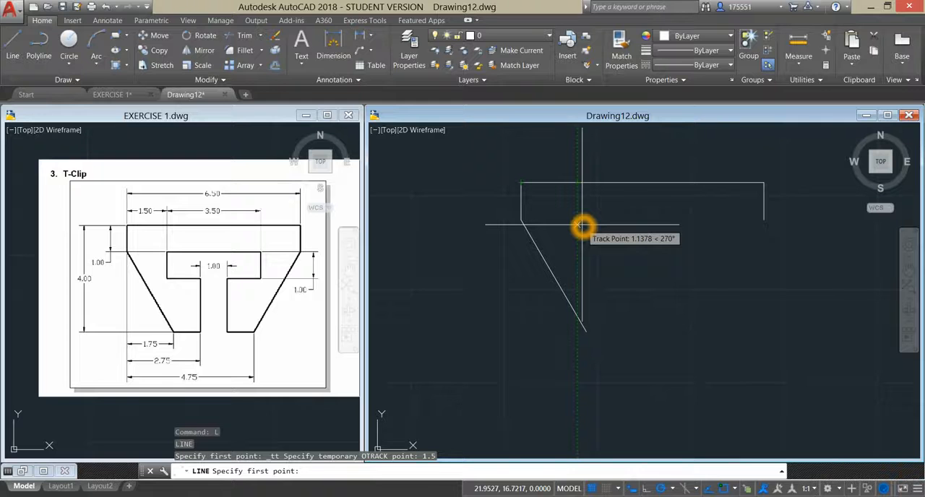
# - Draw the 3.5-unit upper edge of the T-shaped cutout from 1 unit below the track point, continuing 1 unit down for its right side
pyautogui.write('1')
pyautogui.press('Return')
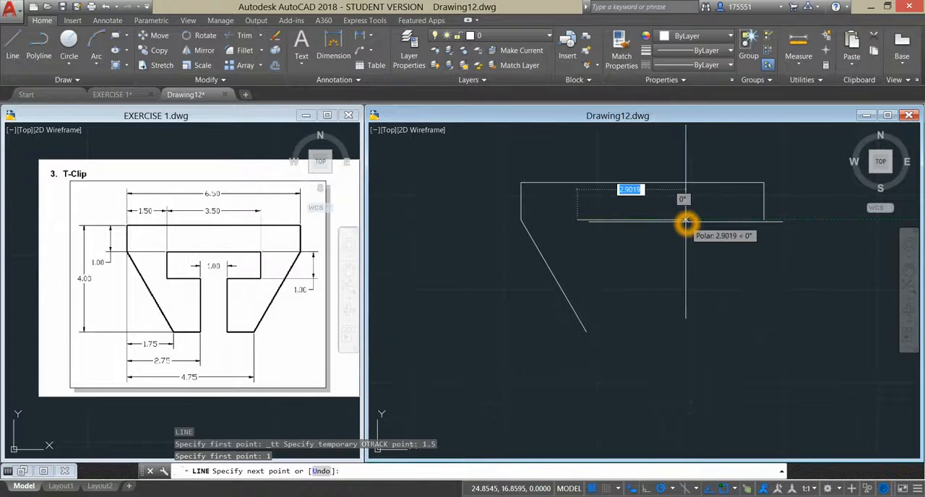
pyautogui.write('3.5')
pyautogui.press('Return')
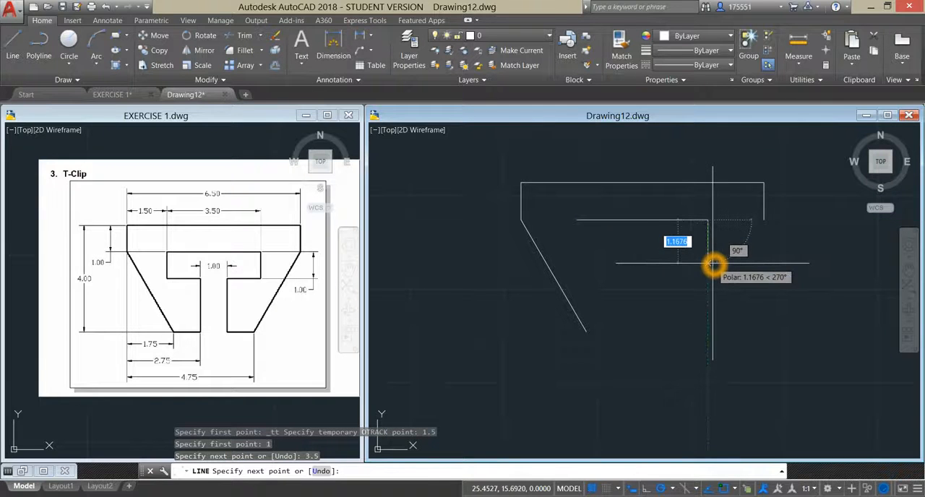
pyautogui.write('1')
pyautogui.press('Return')
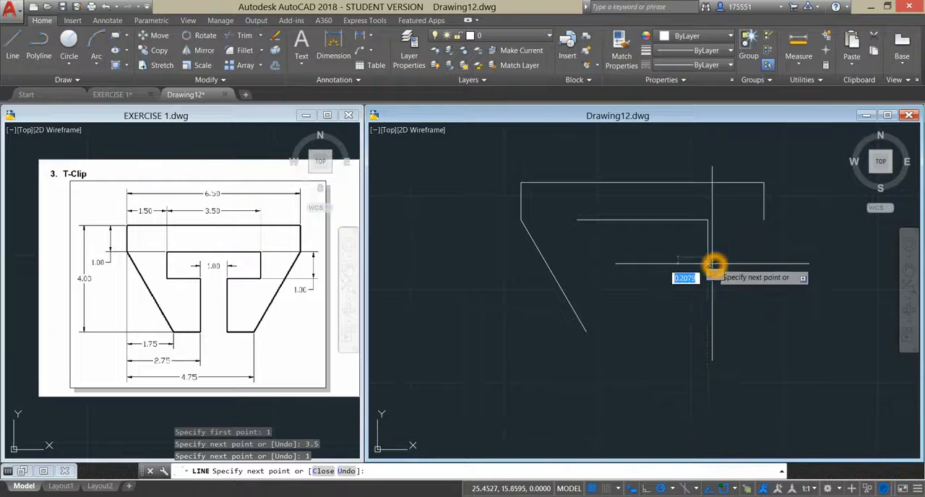
pyautogui.rightClick(672, 257)
pyautogui.click(696, 263)
# - Draw the cutout's left side from its upper left corner down to the level of the right side's lower end
pyautogui.rightClick(649, 252)
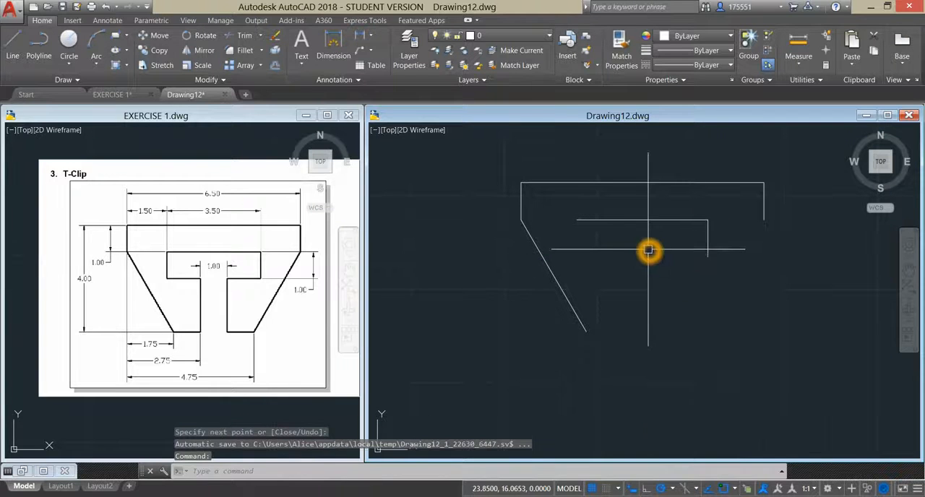
pyautogui.click(671, 258)
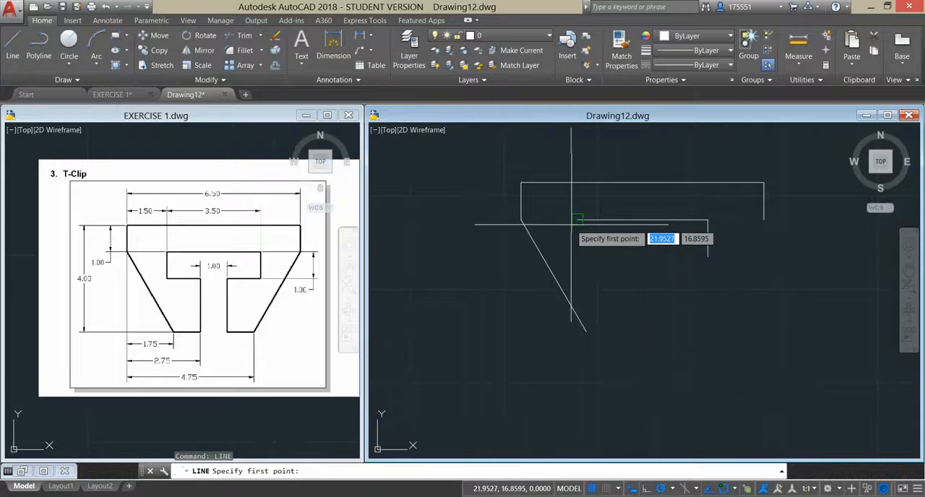
pyautogui.click(577, 219)
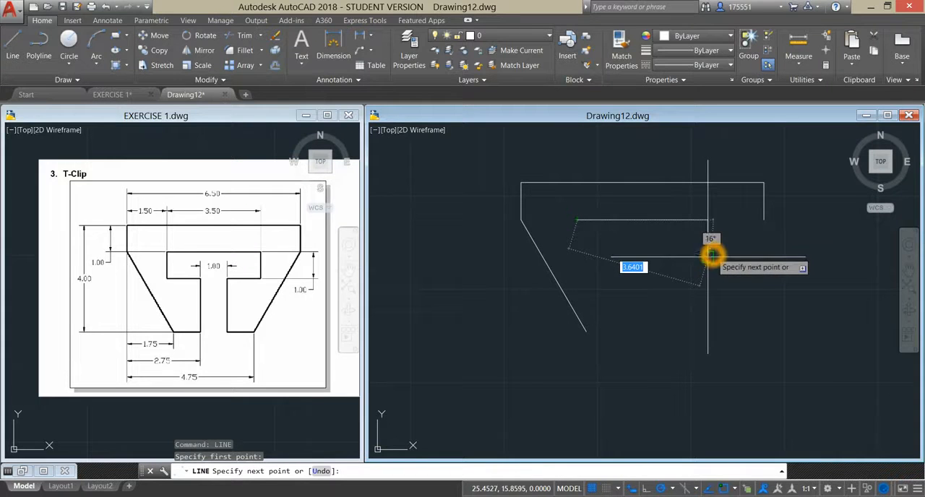
pyautogui.click(577, 258)
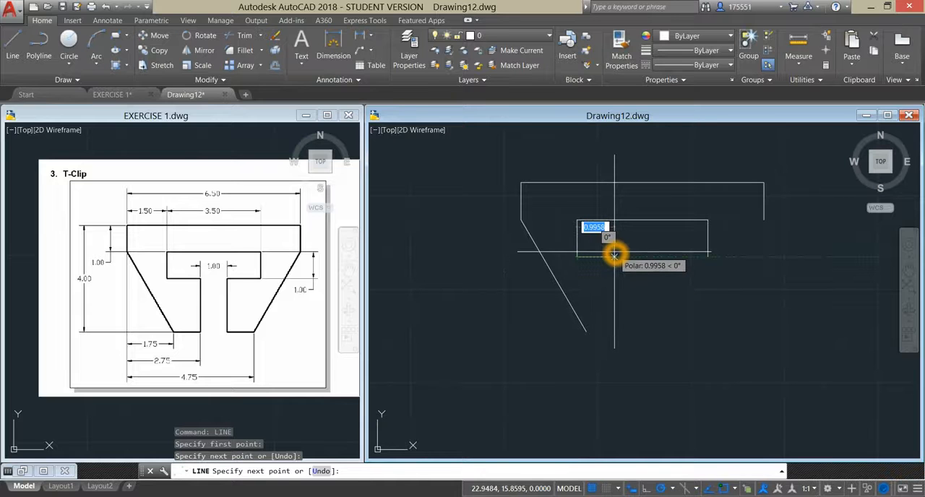
pyautogui.rightClick(614, 255)
pyautogui.click(626, 258)
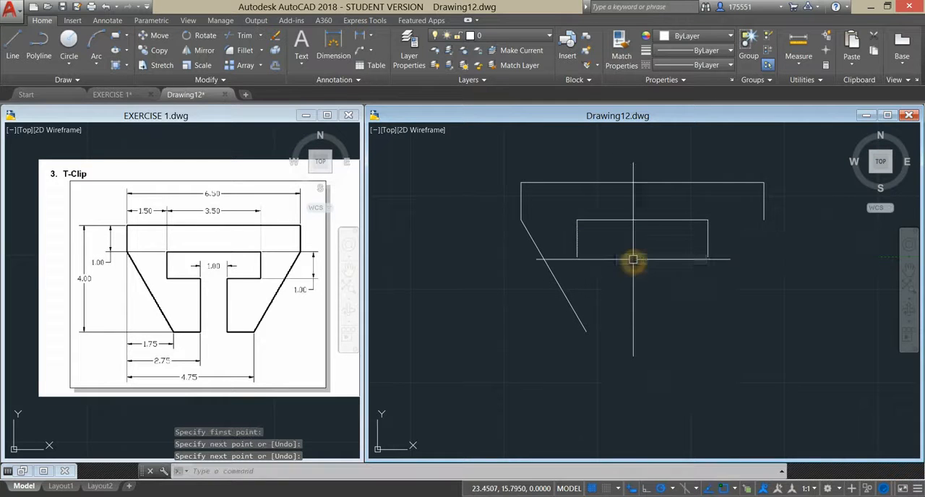
# - Start a new line and set a temporary track point 2.75 units right of the outline's upper left corner
pyautogui.rightClick(629, 247)
pyautogui.click(647, 252)
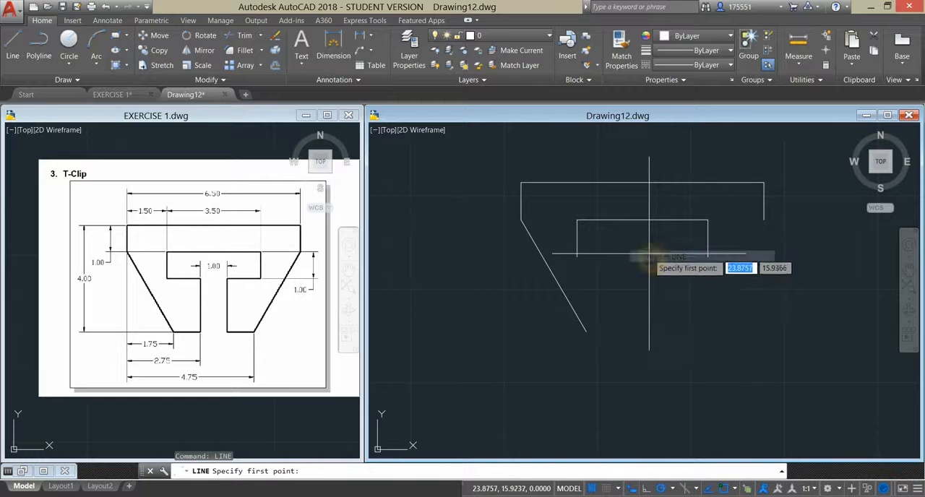
pyautogui.keyDown('shift'); pyautogui.rightClick(650, 258); pyautogui.keyUp('shift')
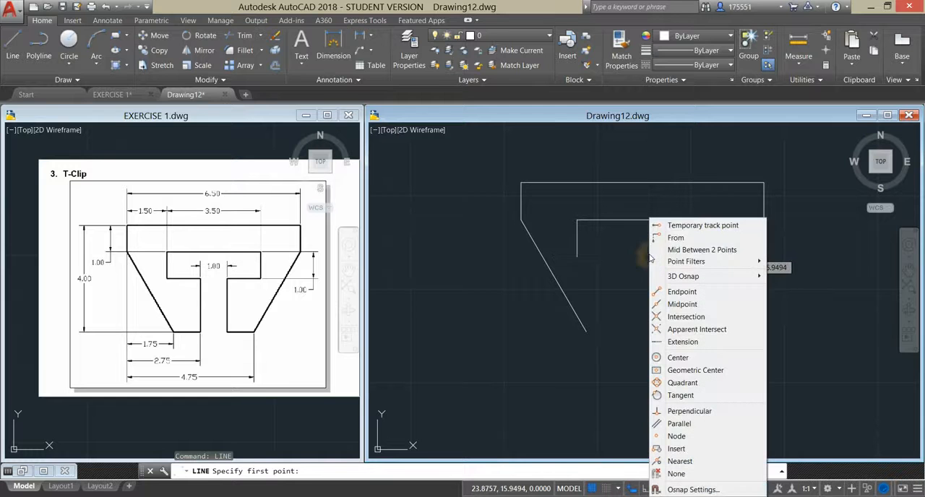
pyautogui.click(688, 226)
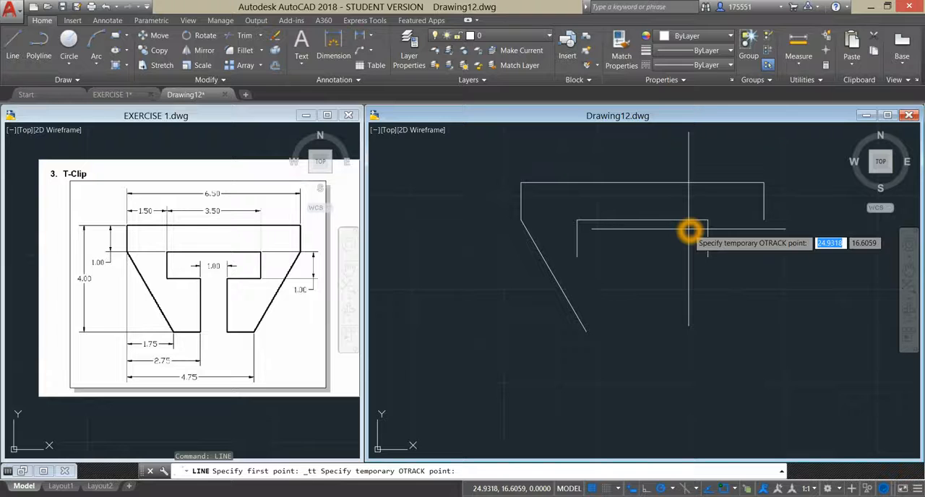
pyautogui.click(196, 283)
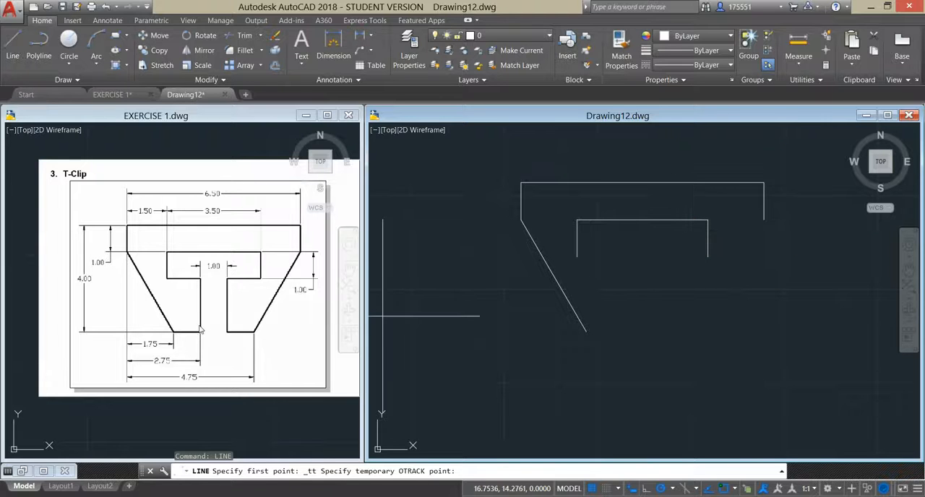
pyautogui.click(201, 283)
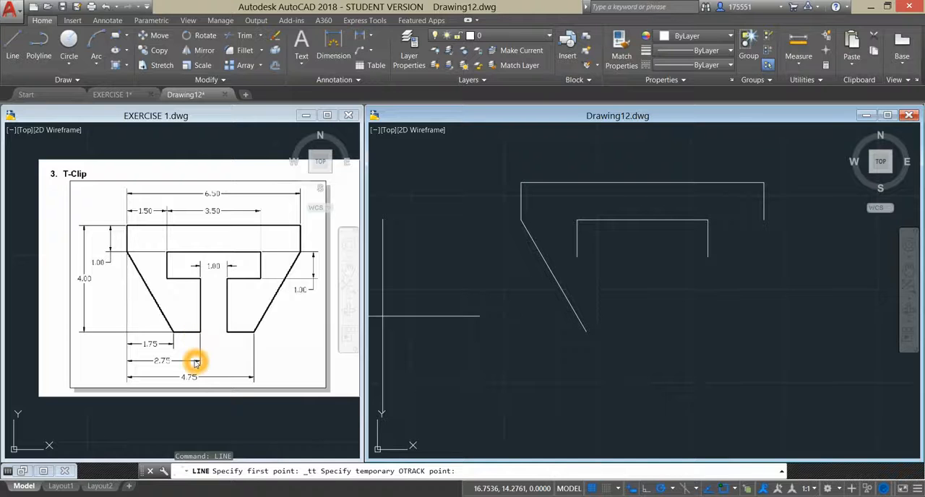
pyautogui.click(519, 181)
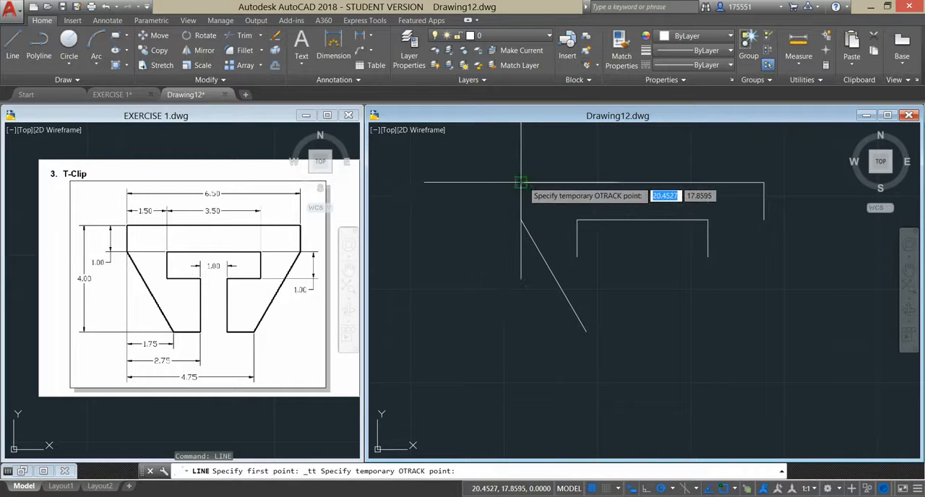
pyautogui.click(608, 183)
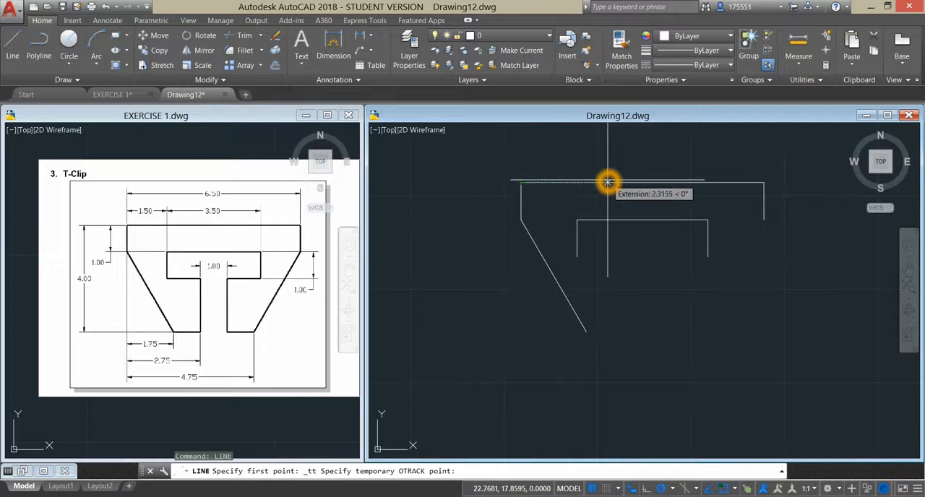
pyautogui.write('2.75')
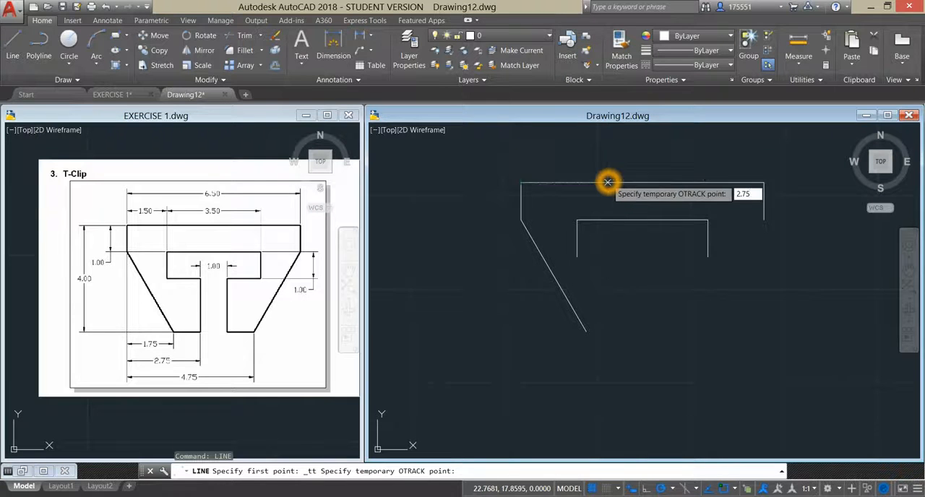
pyautogui.press('Return')
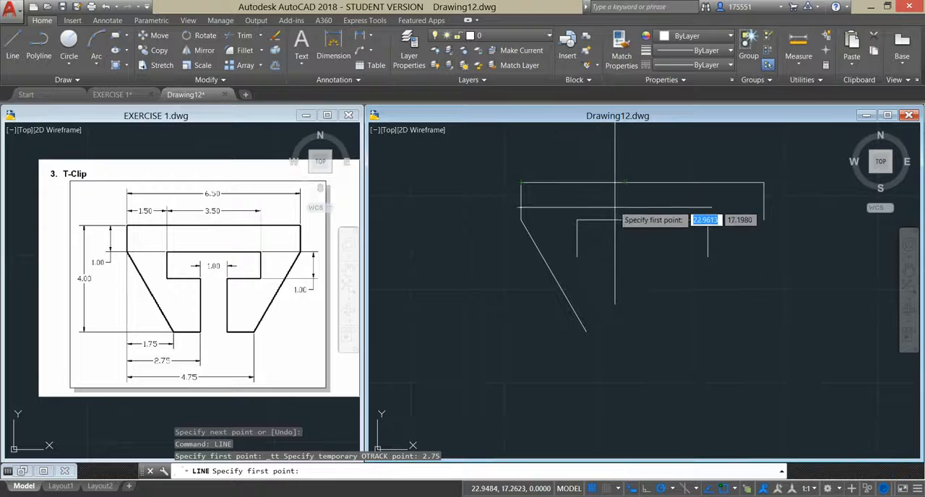
# - Draw the stem's left edge 2 units up from the sloping edge's base level, and join it to the lower end of the cutout's left side
pyautogui.click(621, 332)
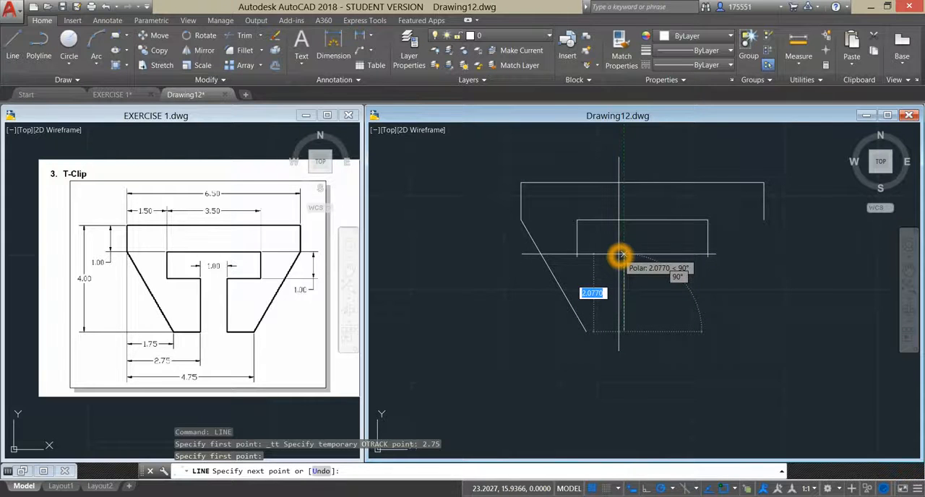
pyautogui.click(620, 259)
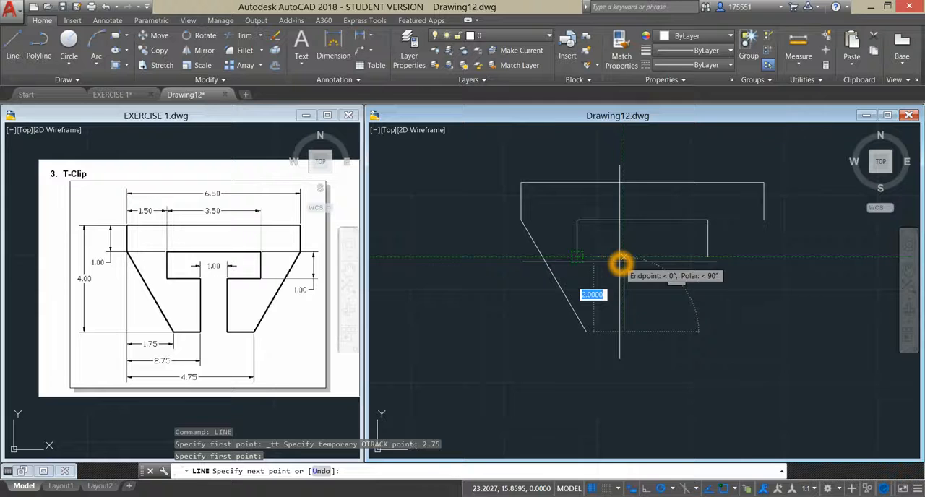
pyautogui.click(579, 259)
pyautogui.rightClick(605, 242)
pyautogui.click(616, 252)
# - Draw the left leg's bottom edge from the sloping edge's lower end to the stem's left edge
pyautogui.rightClick(642, 241)
pyautogui.click(661, 251)
pyautogui.click(590, 332)
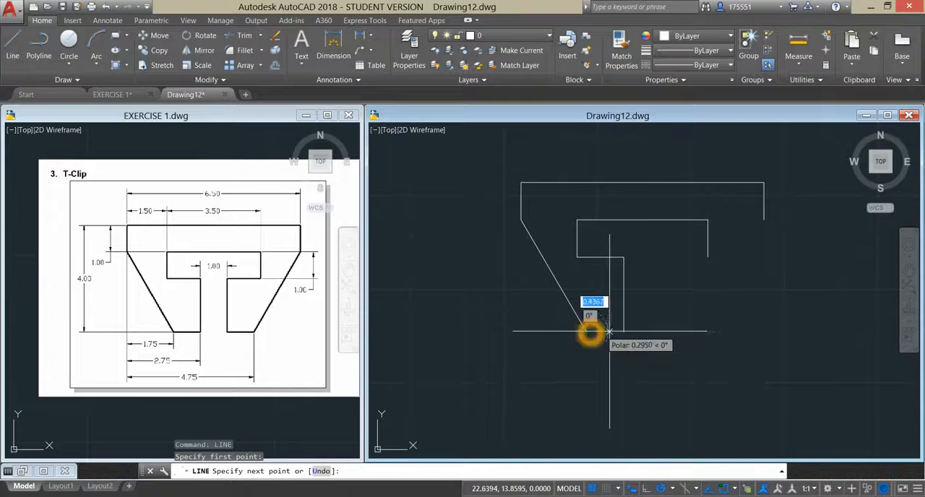
pyautogui.rightClick(665, 276)
pyautogui.click(688, 282)
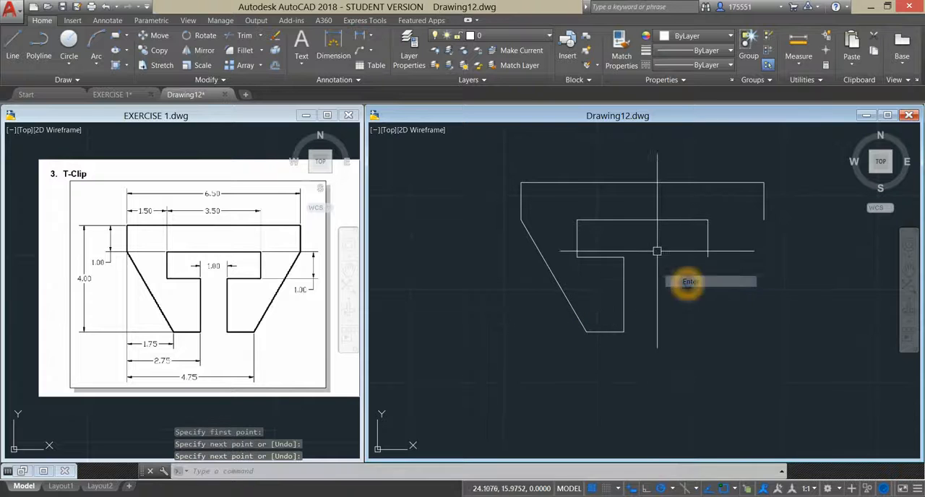
# - Draw the cutout's lower right edge from 1 unit right of the stem's upper left corner to the lower end of its right side
pyautogui.rightClick(652, 239)
pyautogui.click(674, 245)
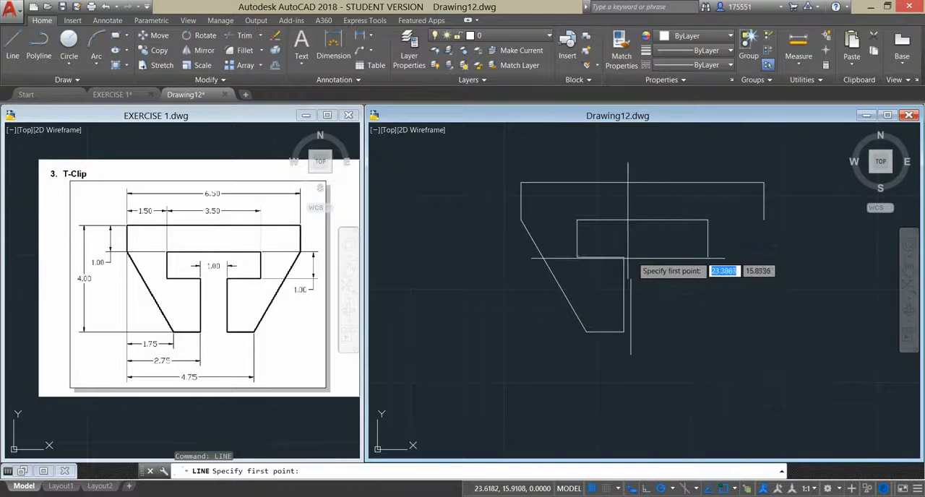
pyautogui.click(651, 257)
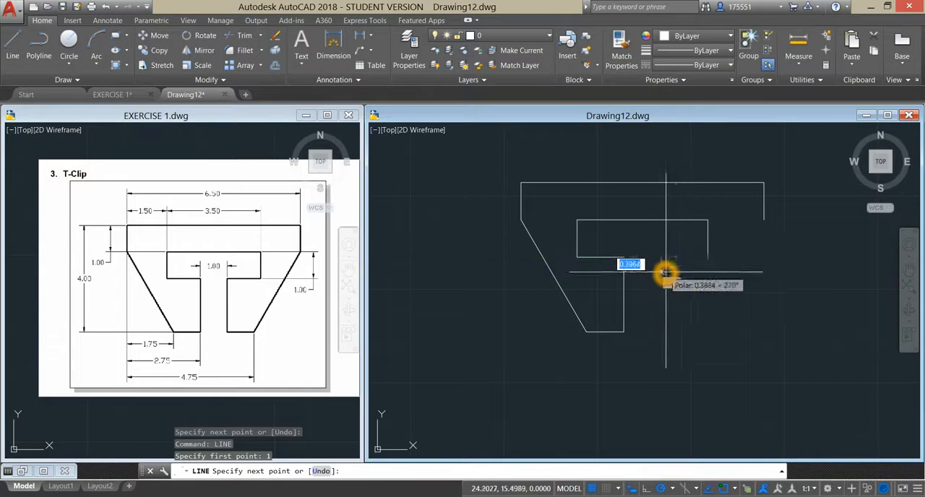
pyautogui.click(711, 258)
pyautogui.rightClick(730, 236)
pyautogui.click(745, 241)
# - Draw the stem's right edge 2 units down from the lower right edge's inner end to the left leg's bottom level
pyautogui.rightClick(671, 234)
pyautogui.click(690, 243)
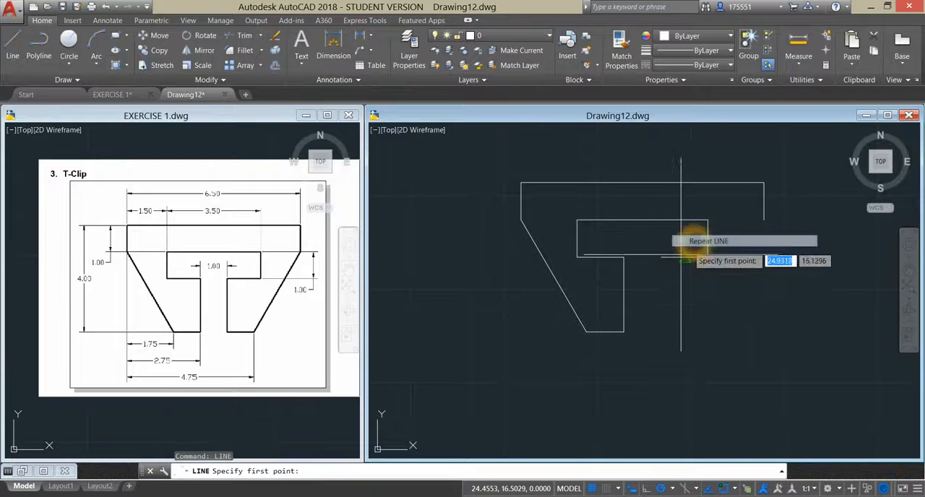
pyautogui.click(661, 258)
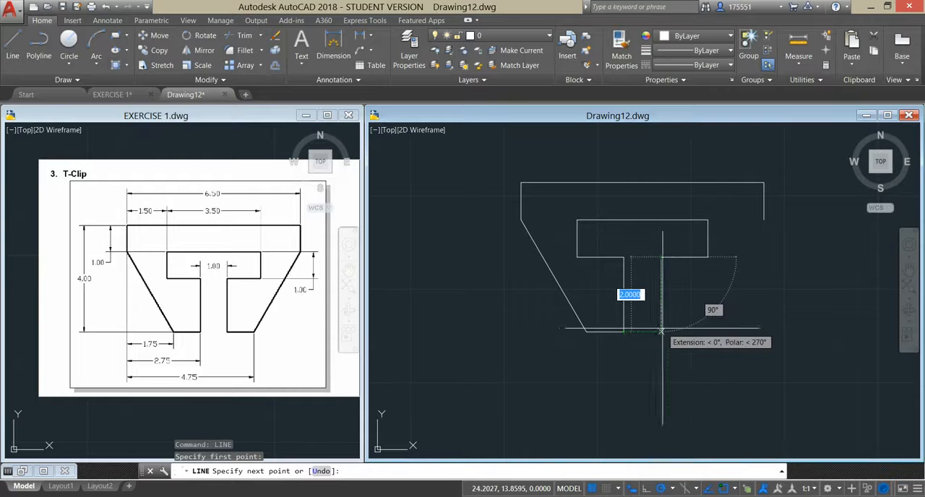
pyautogui.click(662, 331)
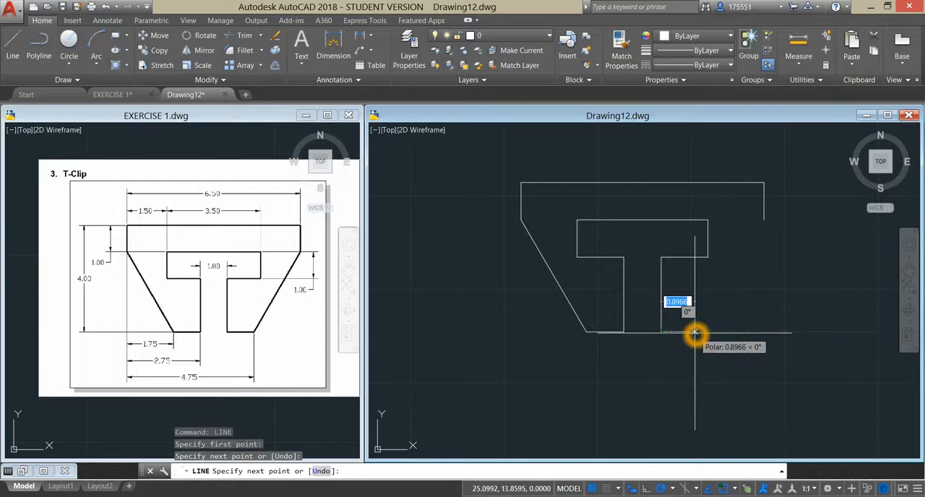
pyautogui.rightClick(704, 293)
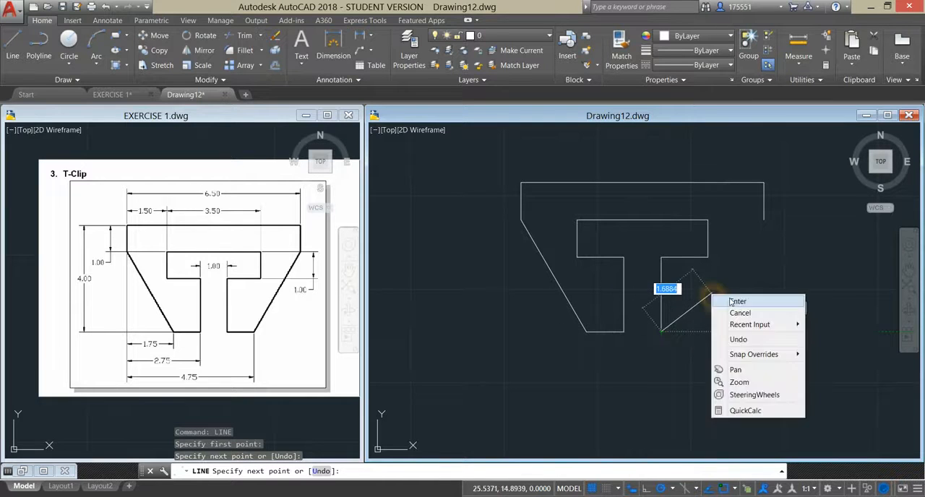
# - Finish the stem's right edge and measure the distance between the upper ends of the stem's two edges
pyautogui.click(728, 303)
pyautogui.write('d')
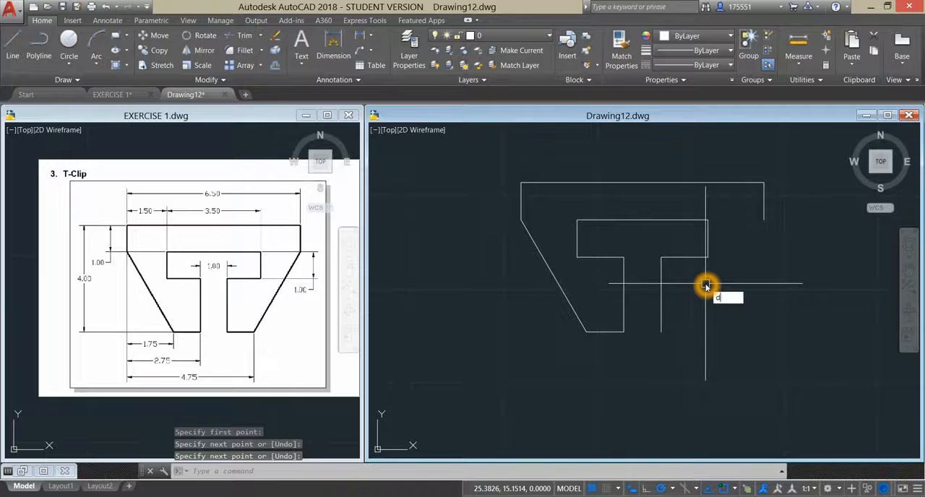
pyautogui.write('i')
pyautogui.press('Return')
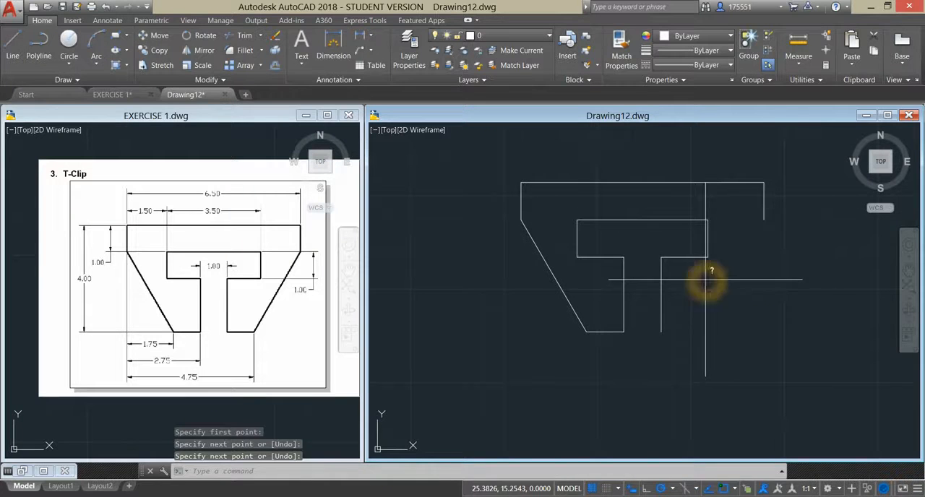
pyautogui.click(623, 259)
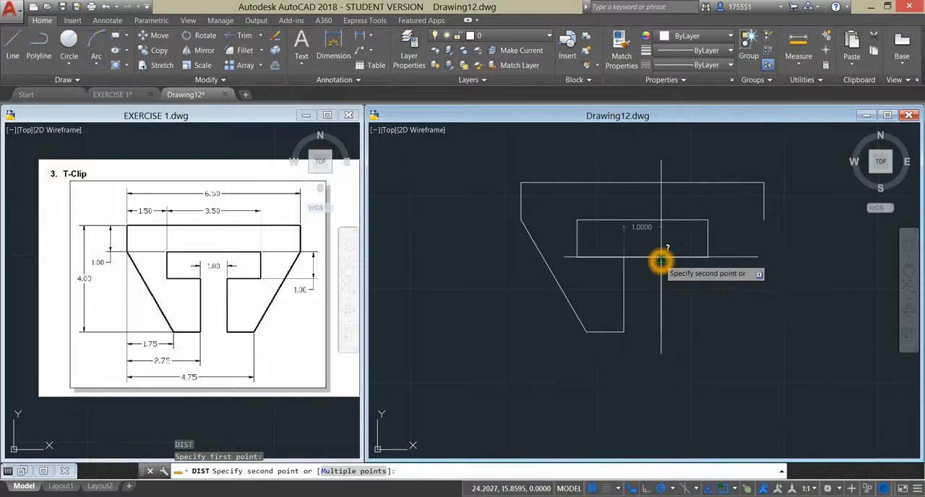
pyautogui.click(661, 261)
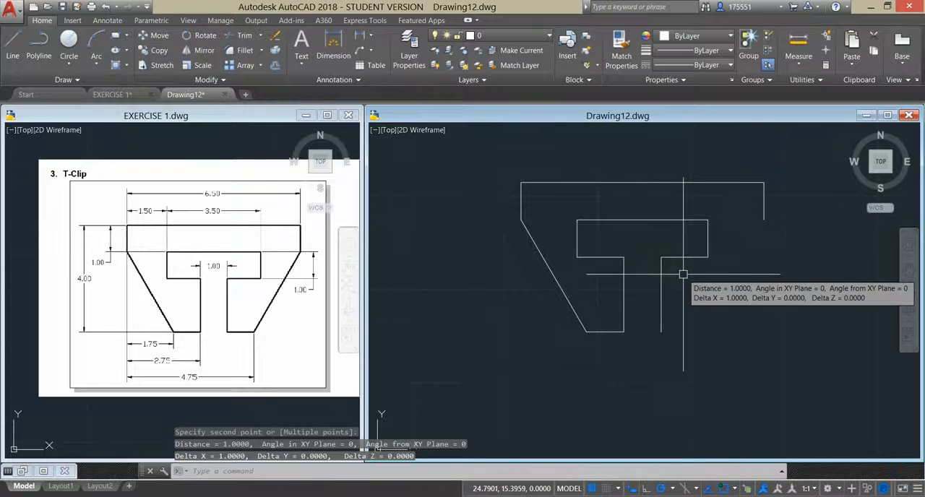
pyautogui.press('Escape')
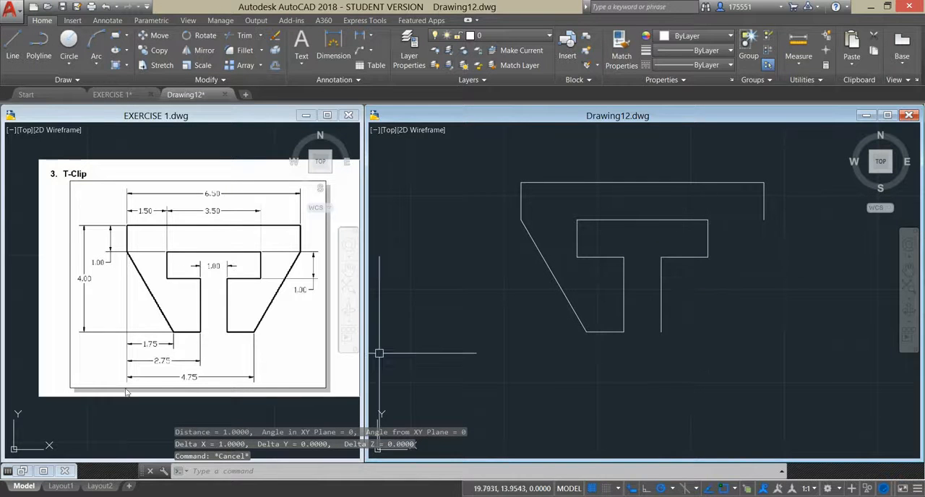
# - Draw the right leg's bottom edge from a point tracked 4.75 units right of the T-Clip's upper left corner to the stem's right edge
pyautogui.click(226, 330)
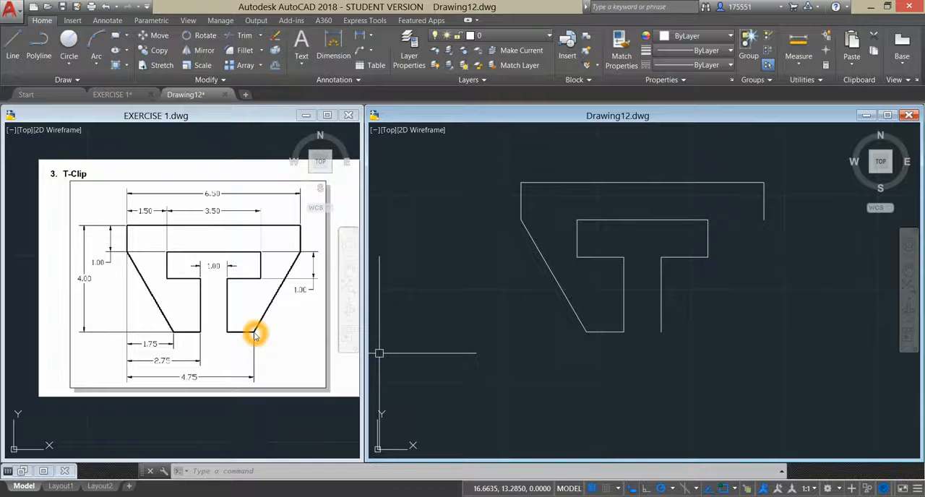
pyautogui.click(434, 225)
pyautogui.click(462, 218)
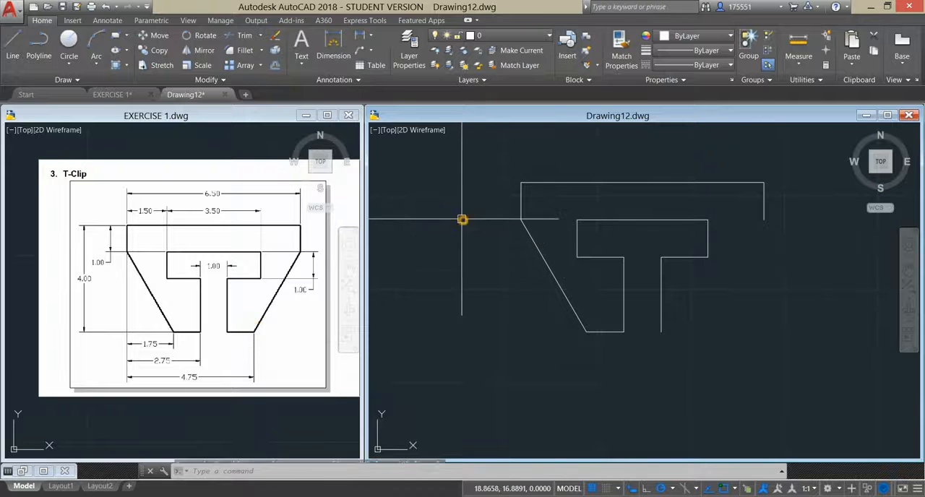
pyautogui.click(12, 45)
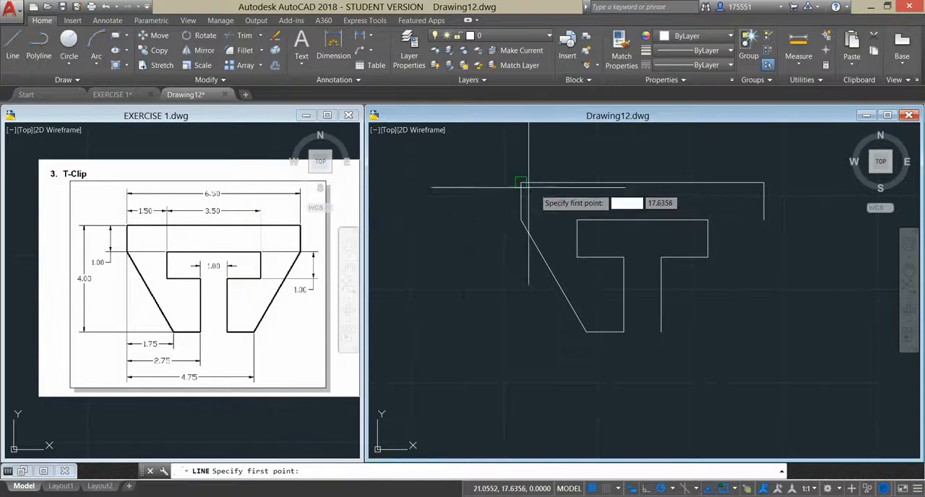
pyautogui.keyDown('shift'); pyautogui.rightClick(466, 186); pyautogui.keyUp('shift')
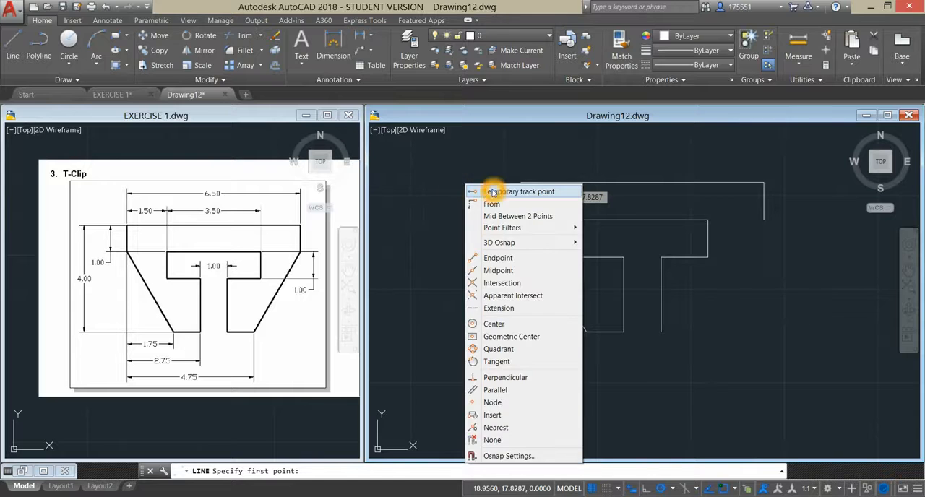
pyautogui.click(498, 185)
pyautogui.click(660, 294)
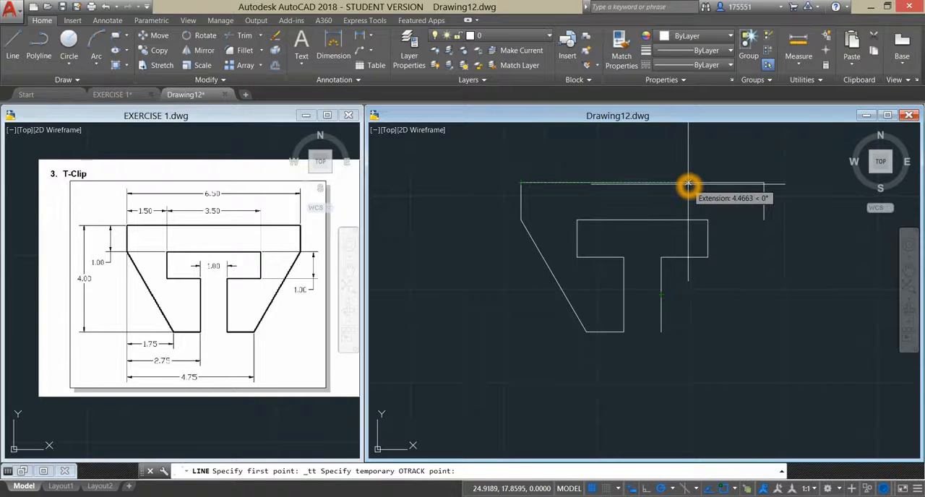
pyautogui.write('4.7')
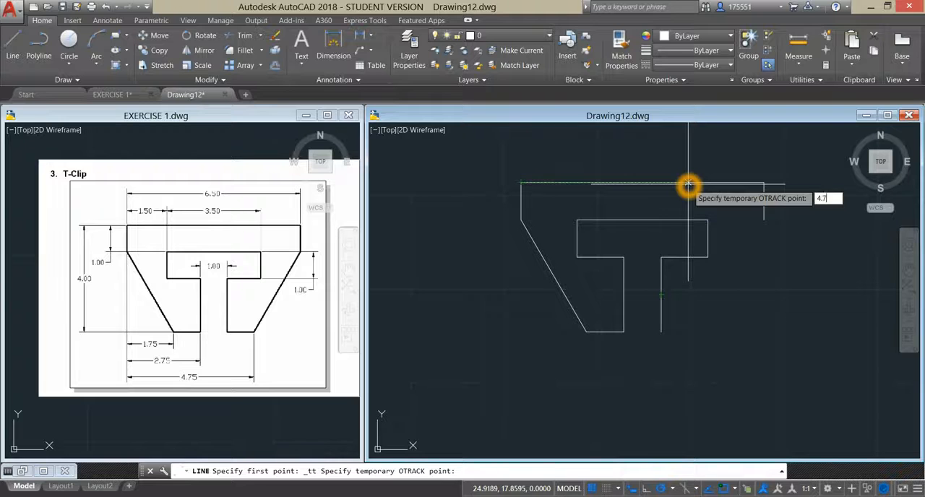
pyautogui.write('5')
pyautogui.press('Return')
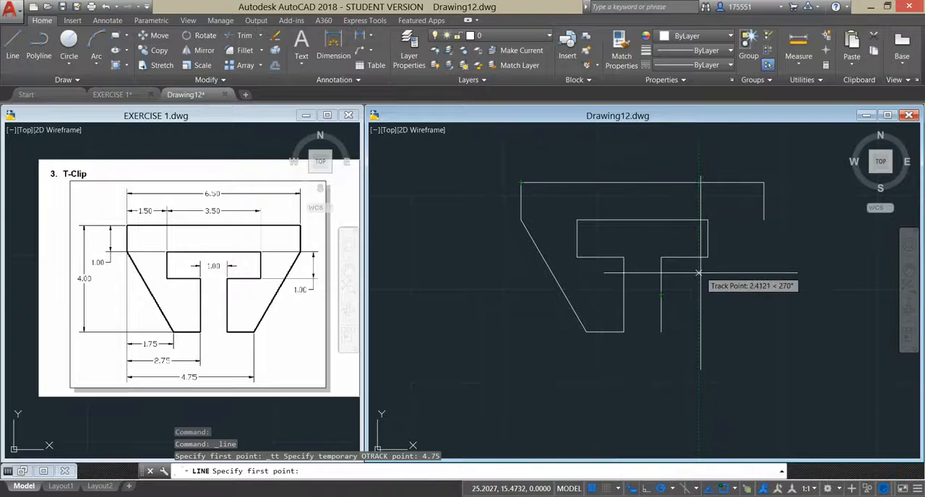
pyautogui.click(702, 331)
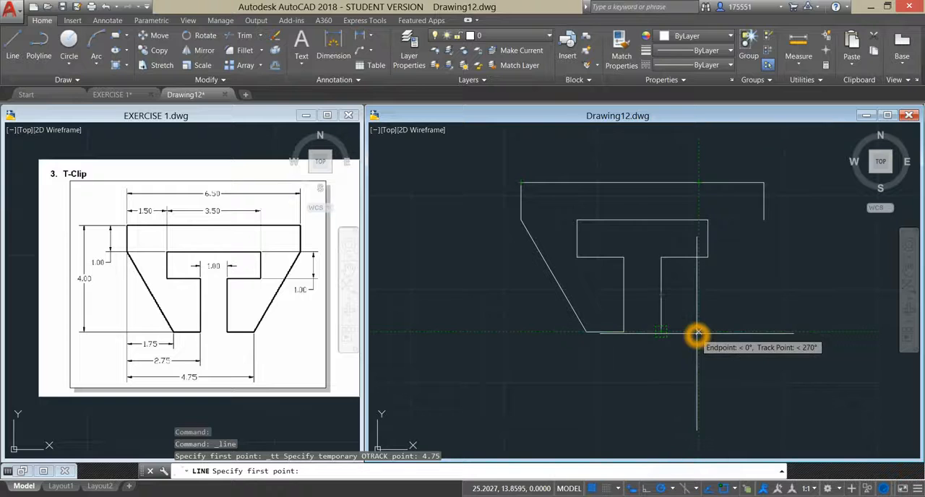
pyautogui.click(661, 333)
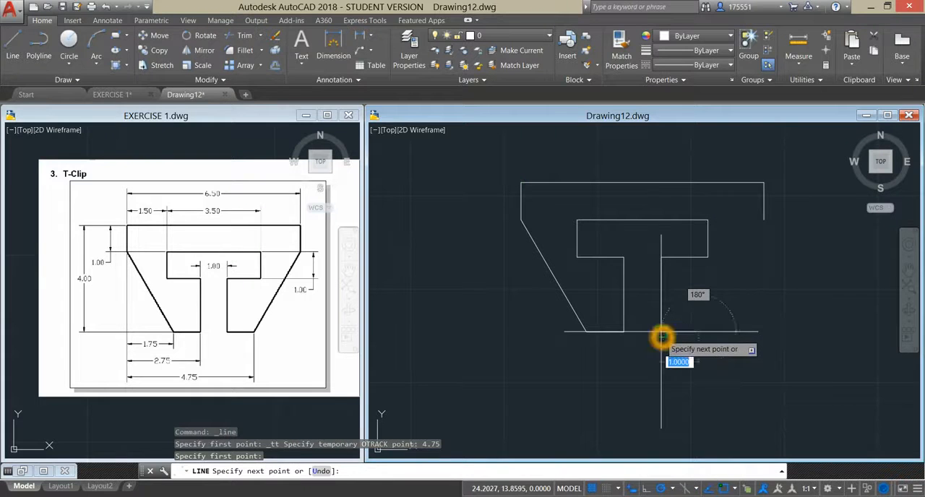
pyautogui.rightClick(712, 307)
pyautogui.click(739, 310)
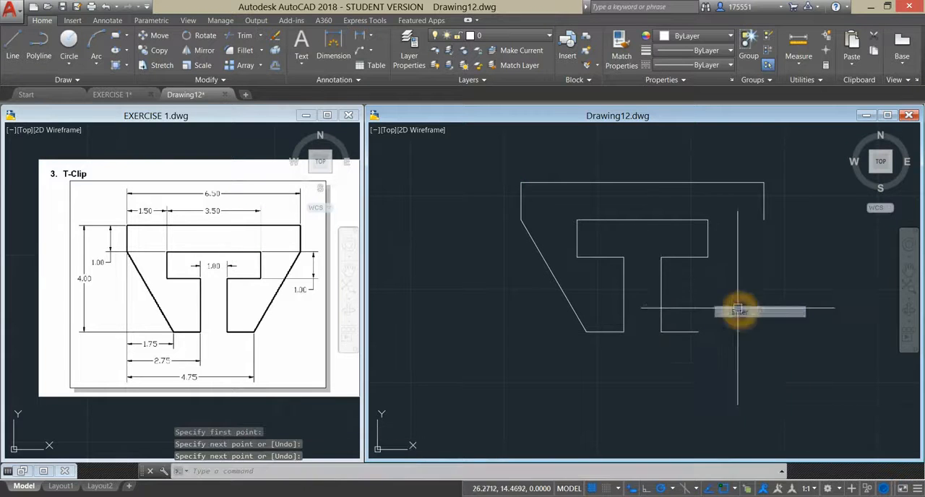
# - Draw the right sloping edge from the right leg's outer bottom corner to the lower end of the T-Clip's short right side
pyautogui.rightClick(724, 273)
pyautogui.click(738, 282)
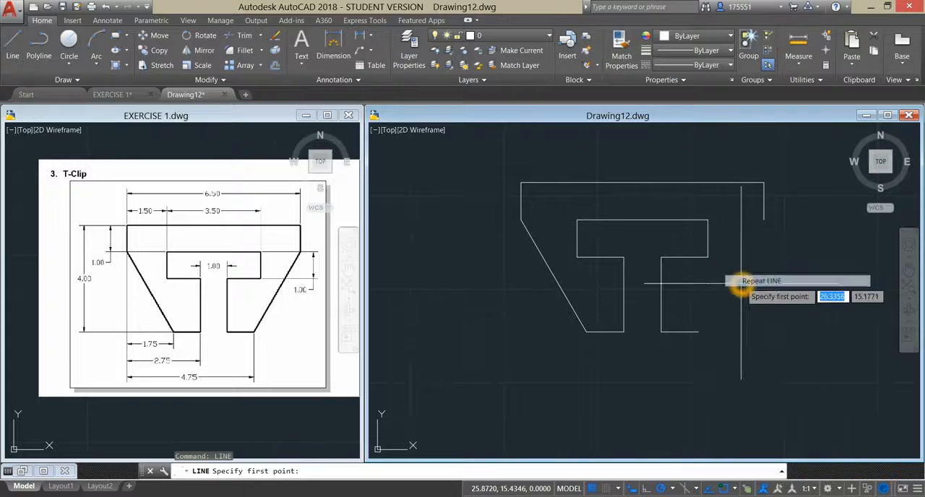
pyautogui.click(698, 332)
pyautogui.click(764, 219)
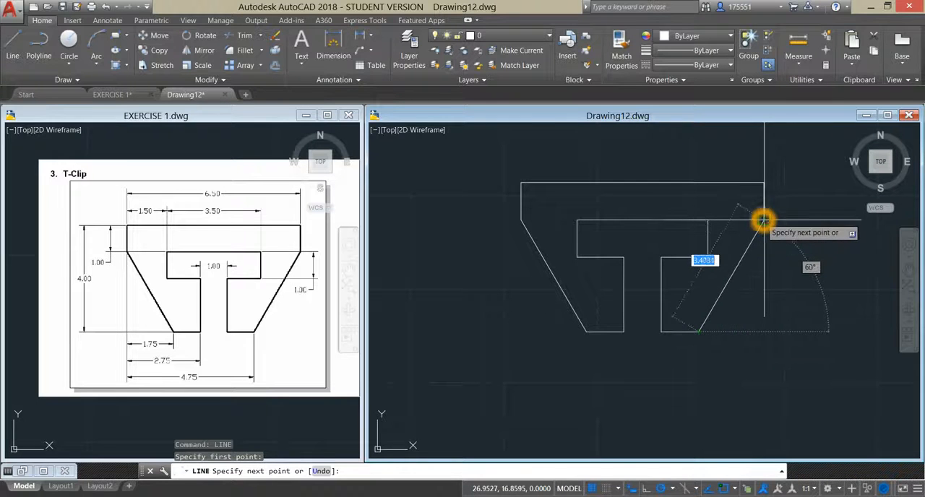
pyautogui.rightClick(763, 260)
pyautogui.click(779, 271)
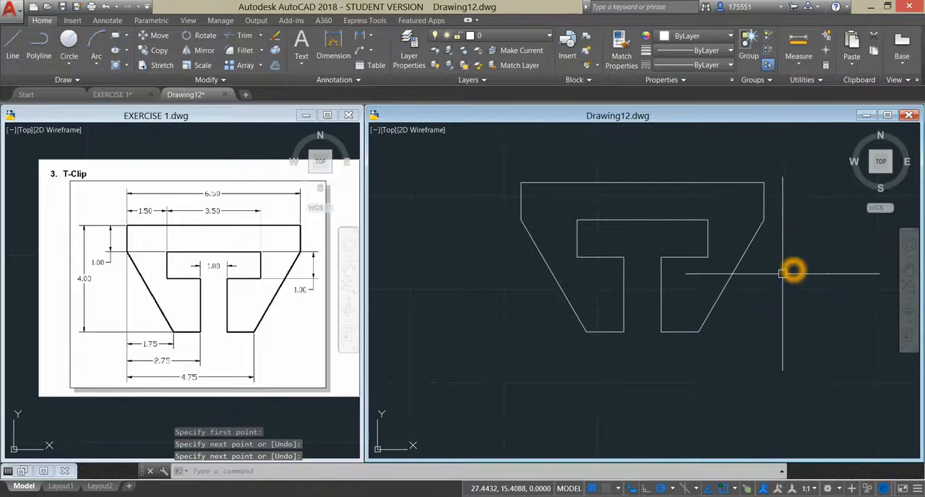
pyautogui.click(549, 341)
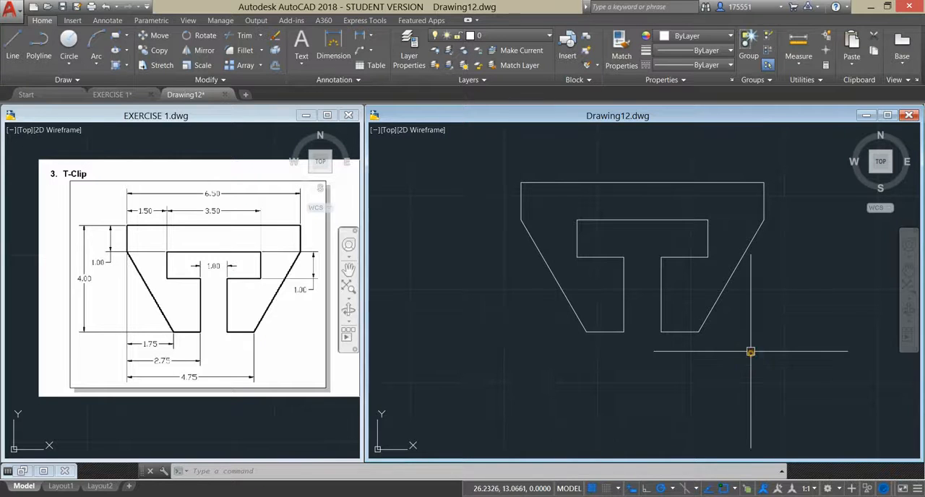
# - Erase the entire T-Clip outline from Drawing12
pyautogui.click(504, 149)
pyautogui.click(860, 378)
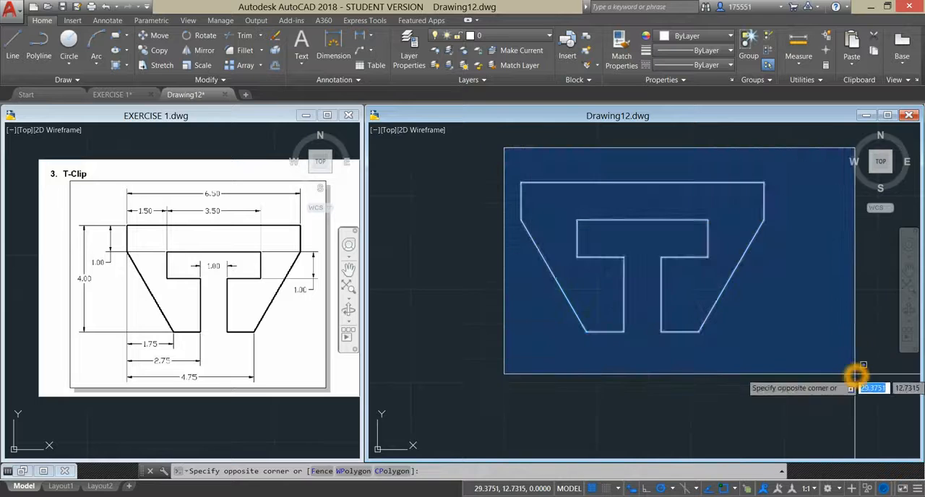
pyautogui.rightClick(789, 276)
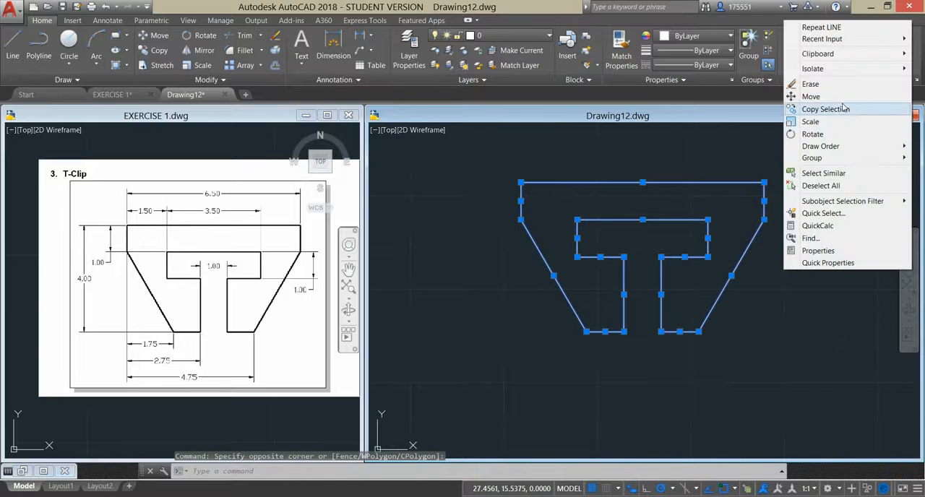
pyautogui.click(810, 85)
# - Examine the dimensions of exercise 2, Base Plate, in the EXERCISE 1 drawing
pyautogui.click(145, 382)
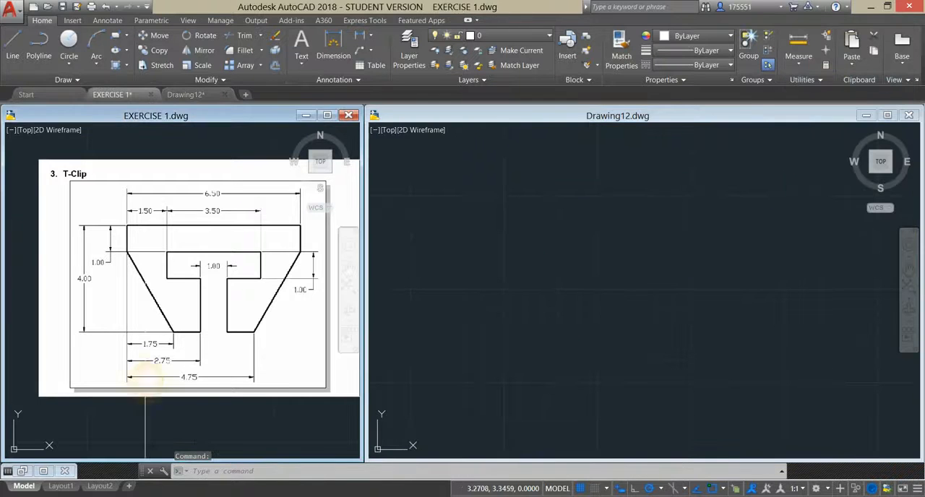
pyautogui.scroll(2, 227, 339)
pyautogui.moveTo(221, 341); pyautogui.dragTo(12, 380, button='middle')
pyautogui.scroll(-2, 139, 354)
pyautogui.scroll(2, 139, 353)
pyautogui.moveTo(140, 353); pyautogui.dragTo(10, 341, button='middle')
pyautogui.scroll(-2, 60, 339)
pyautogui.scroll(2, 60, 339)
pyautogui.scroll(-2, 10, 340)
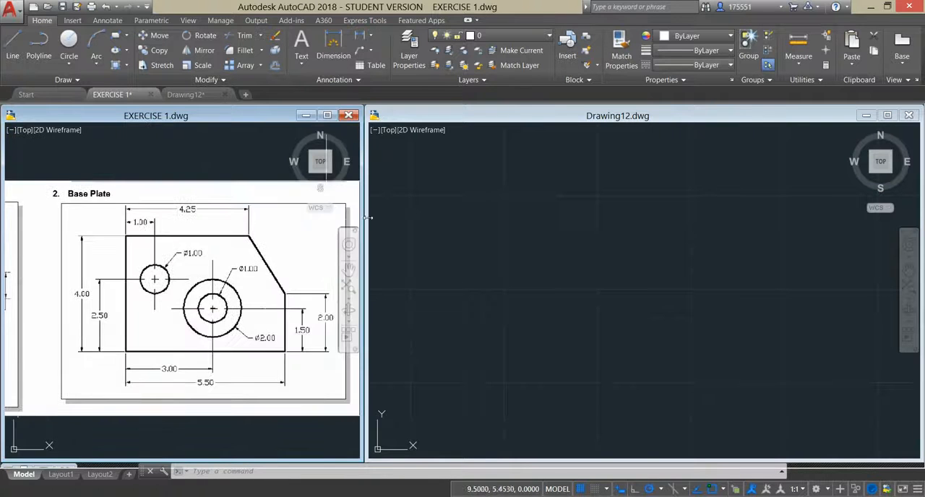
# - Draw the Base Plate's connected left, bottom and right edges in Drawing12: 4 units down, 5.5 units right and 2 units up
pyautogui.click(481, 197)
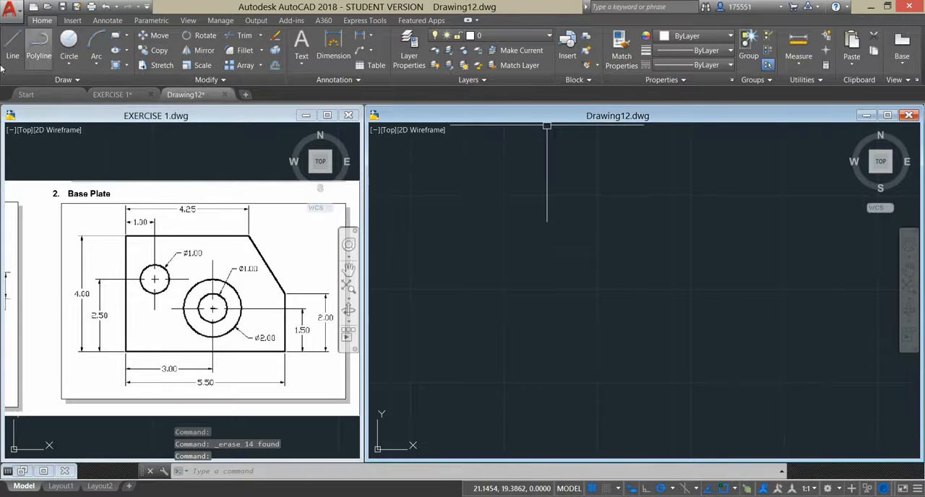
pyautogui.click(592, 266)
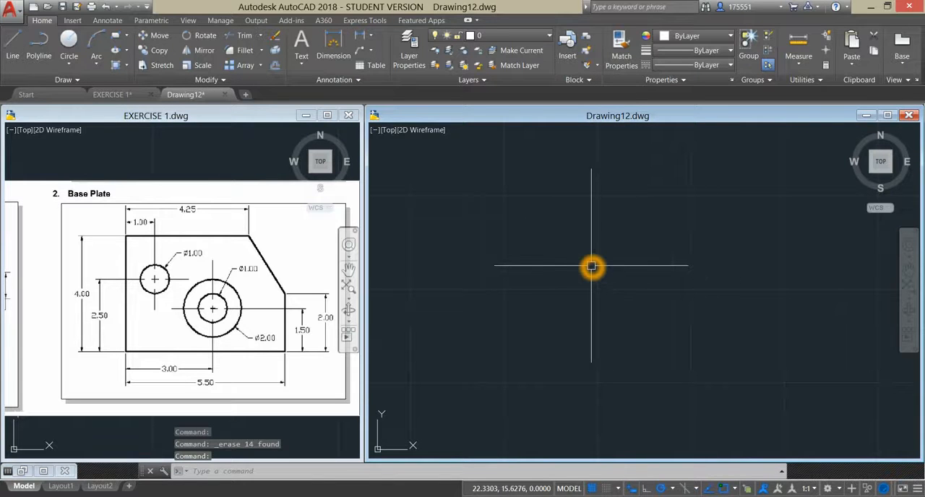
pyautogui.write('L')
pyautogui.press('Return')
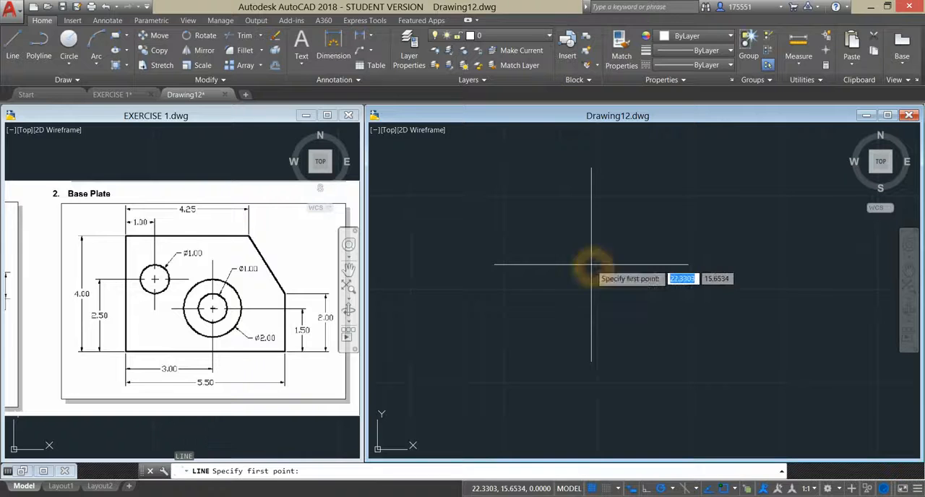
pyautogui.click(512, 198)
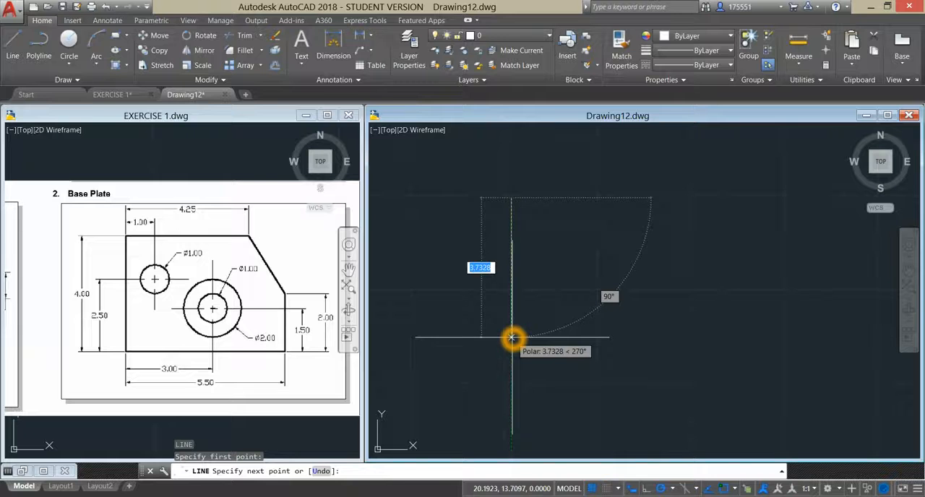
pyautogui.press('Return')
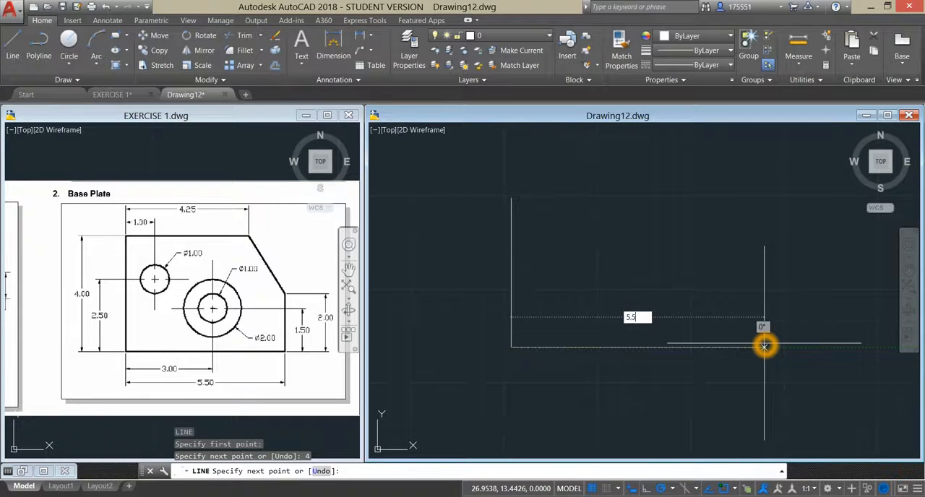
pyautogui.write('5.5')
pyautogui.press('Return')
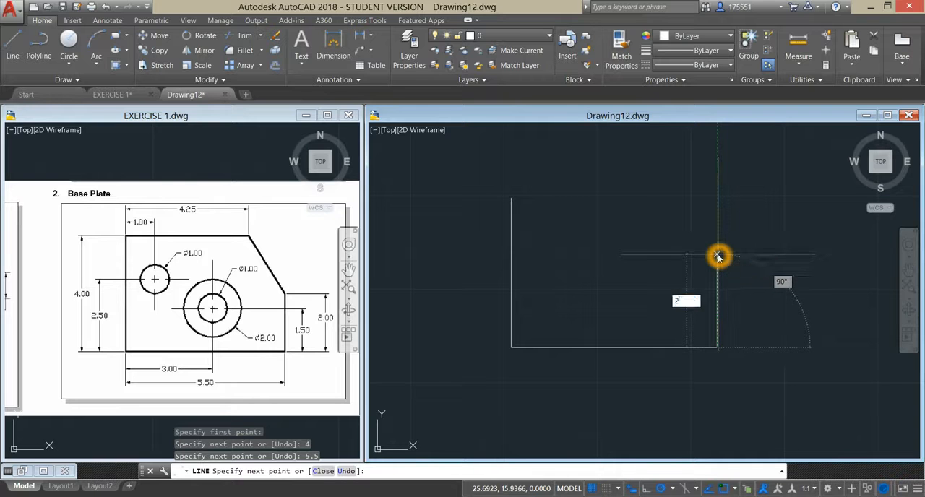
pyautogui.write('2')
pyautogui.press('Return')
pyautogui.rightClick(726, 219)
pyautogui.click(799, 219)
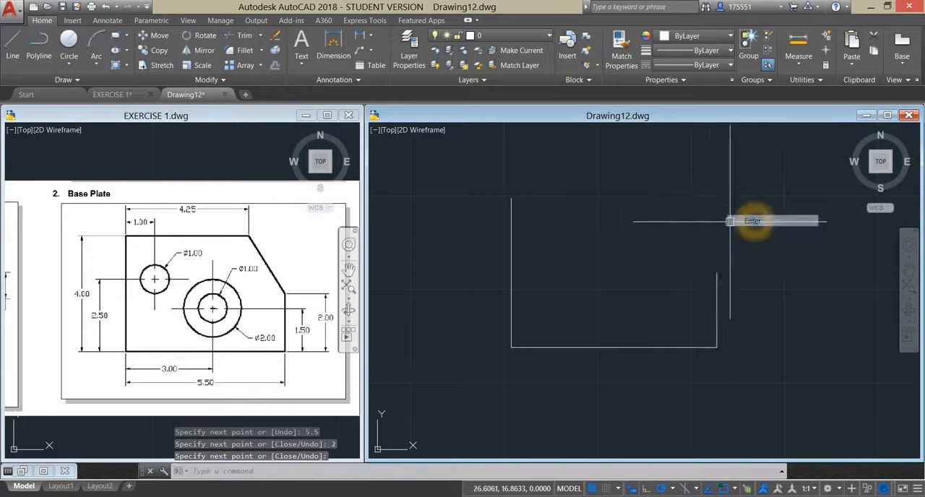
# - Draw the Base Plate's top edge 4.25 units right from the left edge's upper end, and join it to the right edge's upper end
pyautogui.rightClick(583, 211)
pyautogui.click(607, 215)
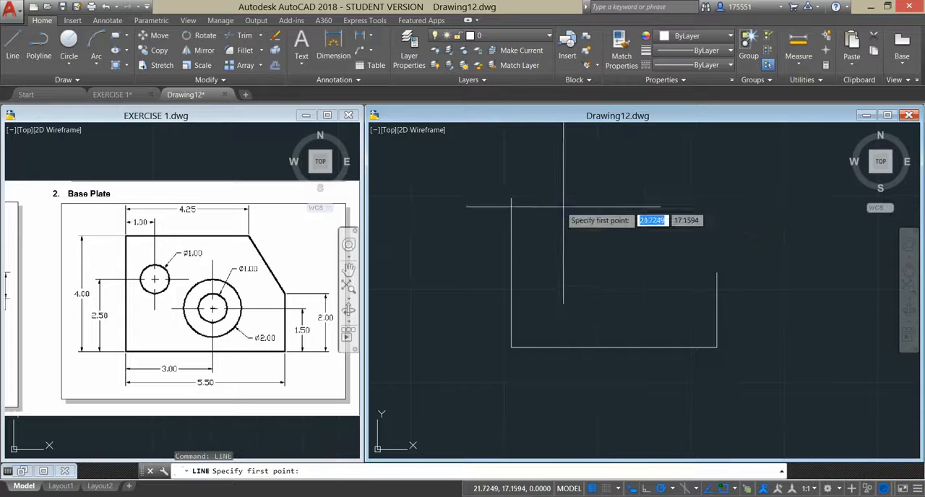
pyautogui.click(512, 198)
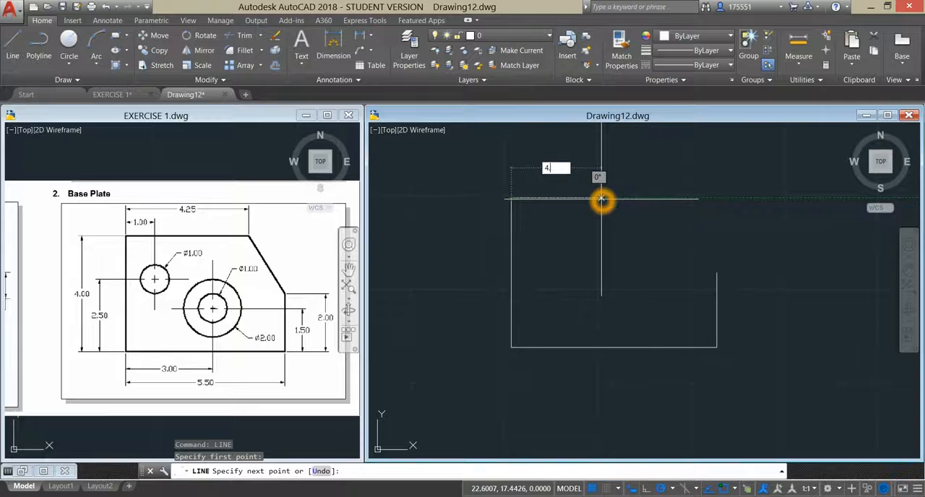
pyautogui.write('4.25')
pyautogui.press('Return')
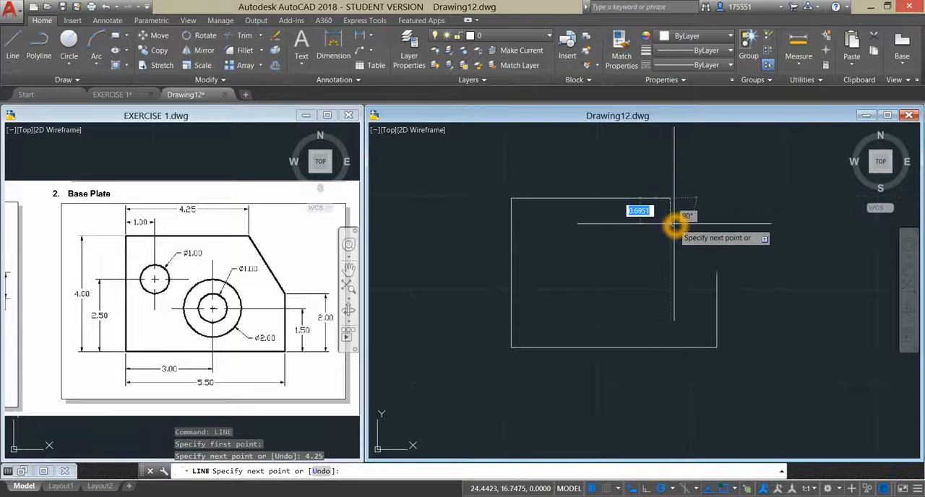
pyautogui.click(716, 272)
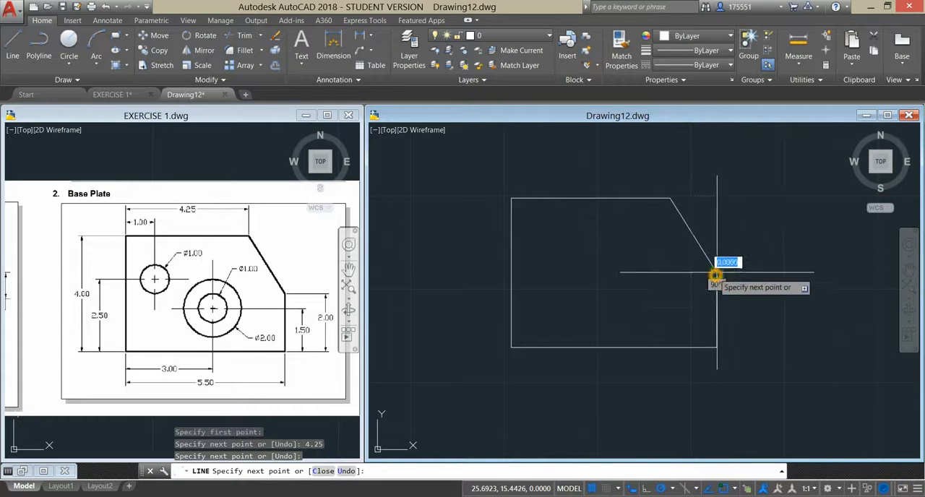
pyautogui.rightClick(730, 236)
pyautogui.click(753, 243)
pyautogui.click(249, 321)
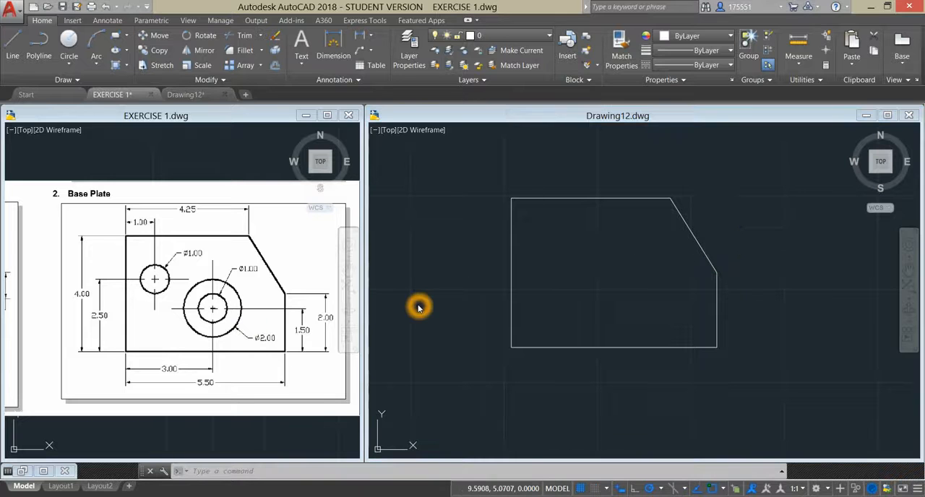
# - Start a circle in Drawing12, centred 1 unit right of and 2.5 units above the Base Plate's lower-left corner, using a temporary track point
pyautogui.click(179, 300)
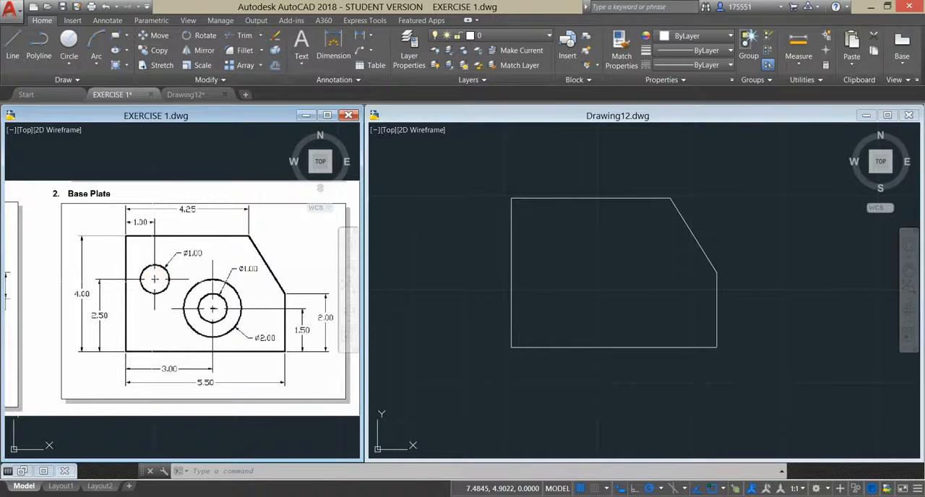
pyautogui.click(425, 214)
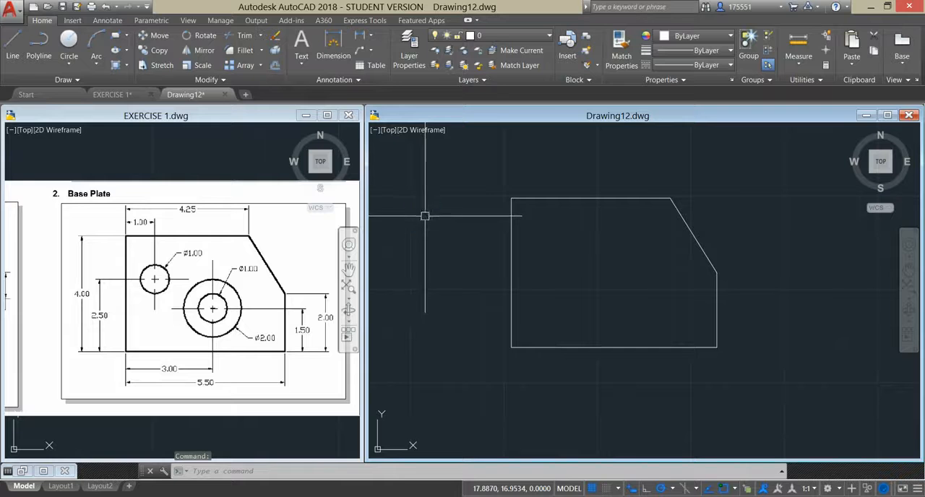
pyautogui.write('c')
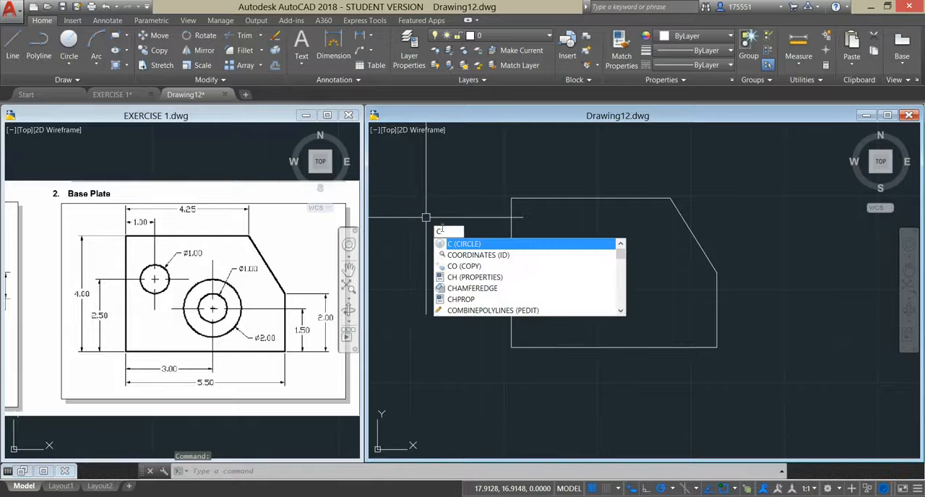
pyautogui.click(462, 244)
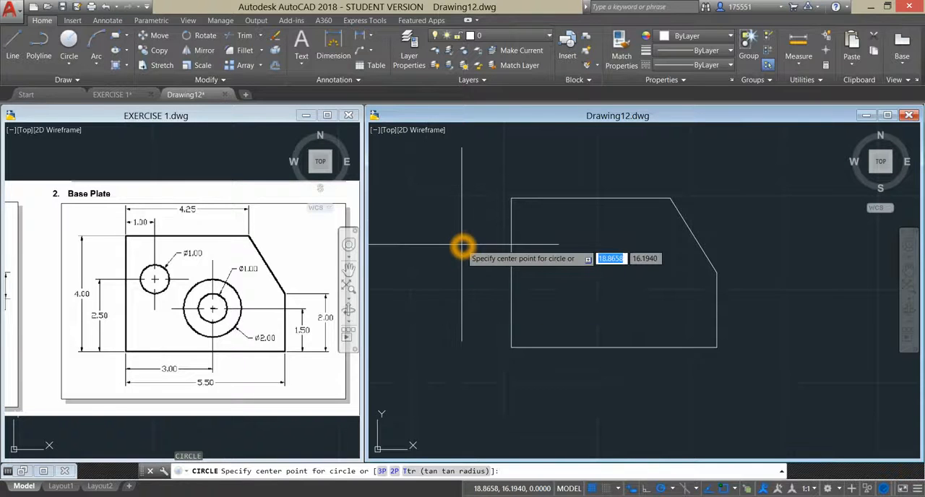
pyautogui.keyDown('shift'); pyautogui.rightClick(463, 244); pyautogui.keyUp('shift')
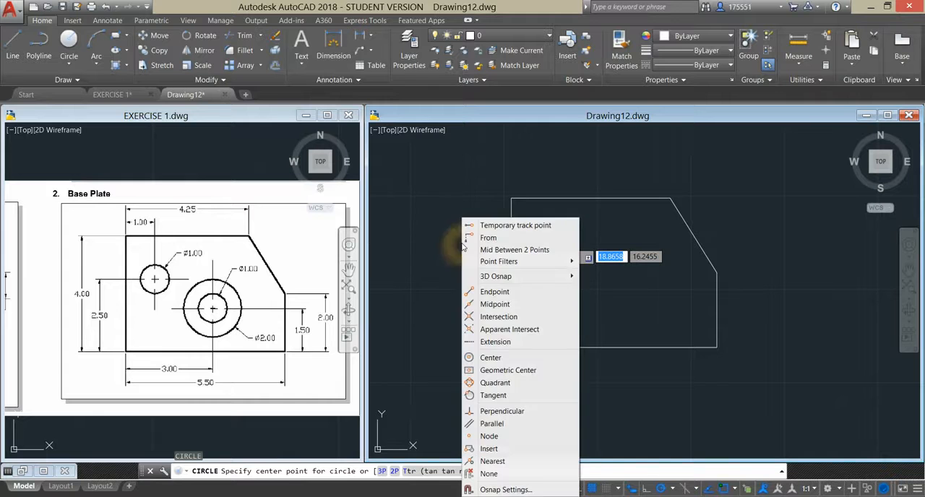
pyautogui.click(497, 227)
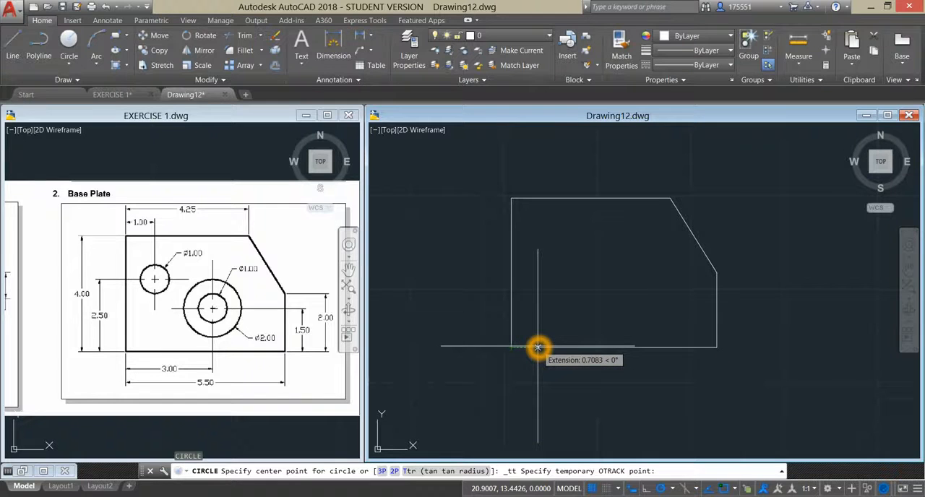
pyautogui.write('1')
pyautogui.press('Return')
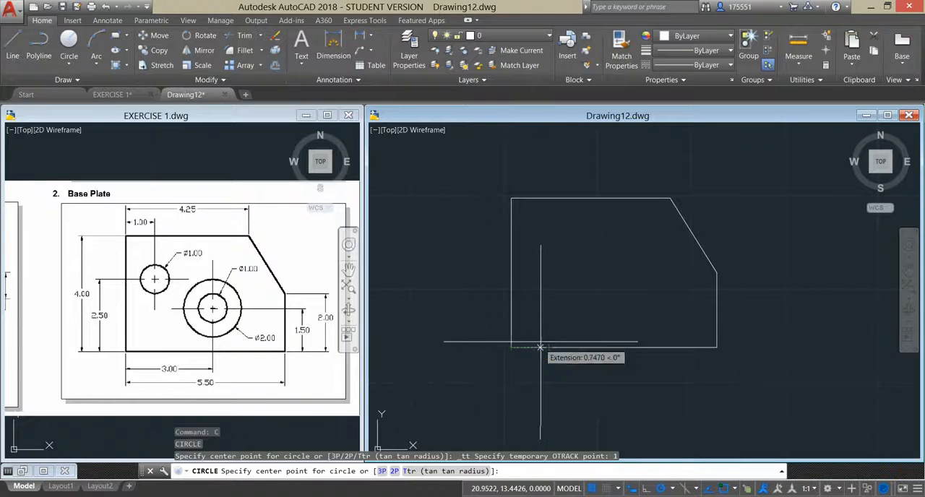
pyautogui.click(555, 275)
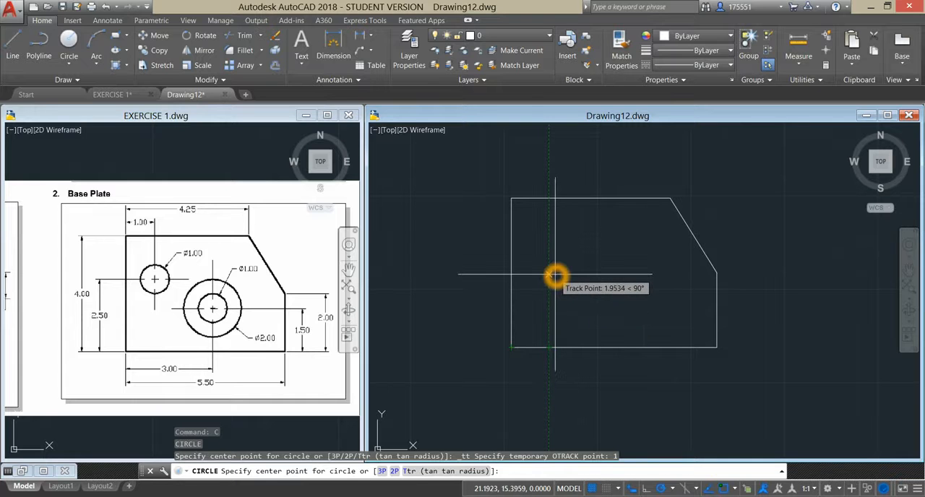
pyautogui.write('2')
pyautogui.write('5')
pyautogui.press('Return')
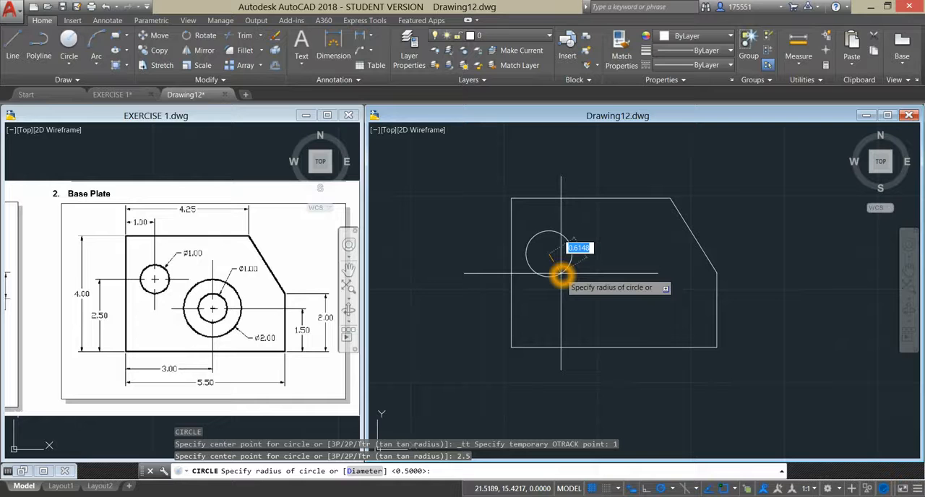
# - Complete the upper-left hole's circle with a diameter of 1
pyautogui.write('d')
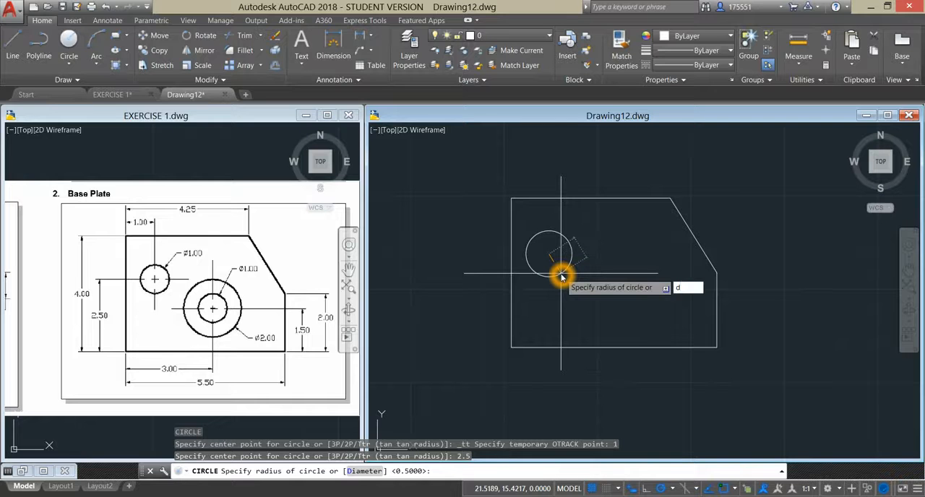
pyautogui.press('Return')
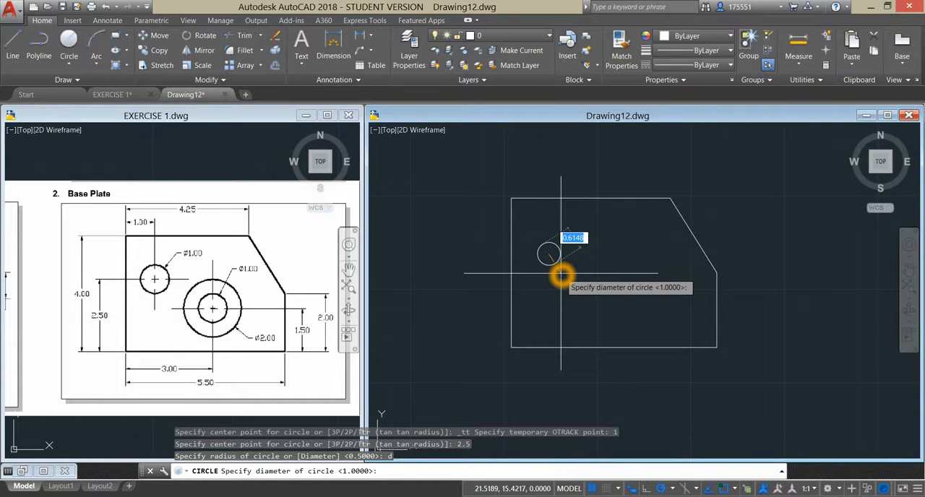
pyautogui.write('1')
pyautogui.press('Return')
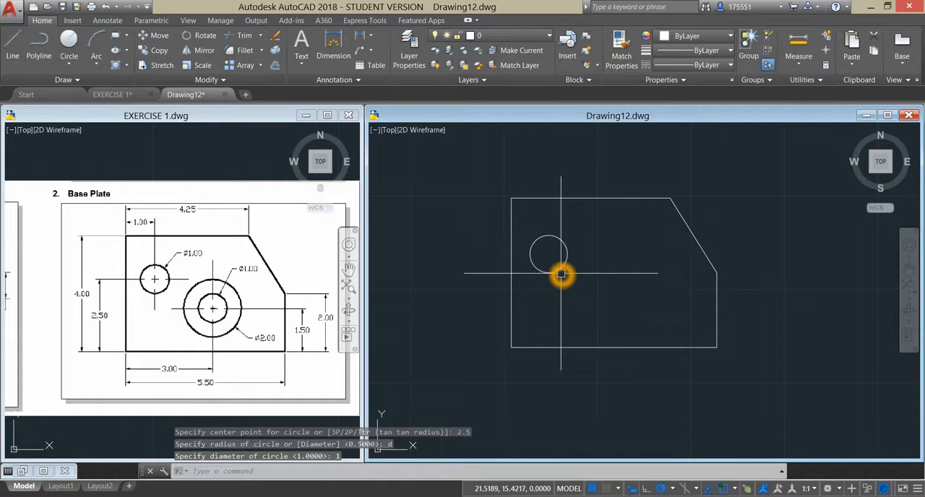
# - Start a second circle centred 3 units right of and 1.5 units above the plate's lower-left corner, using a temporary track point
pyautogui.rightClick(584, 213)
pyautogui.click(615, 221)
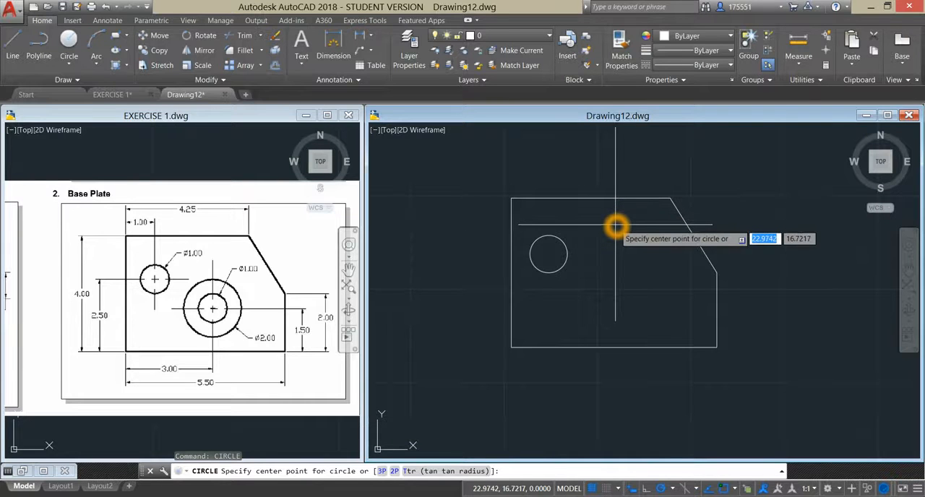
pyautogui.keyDown('shift'); pyautogui.rightClick(616, 219); pyautogui.keyUp('shift')
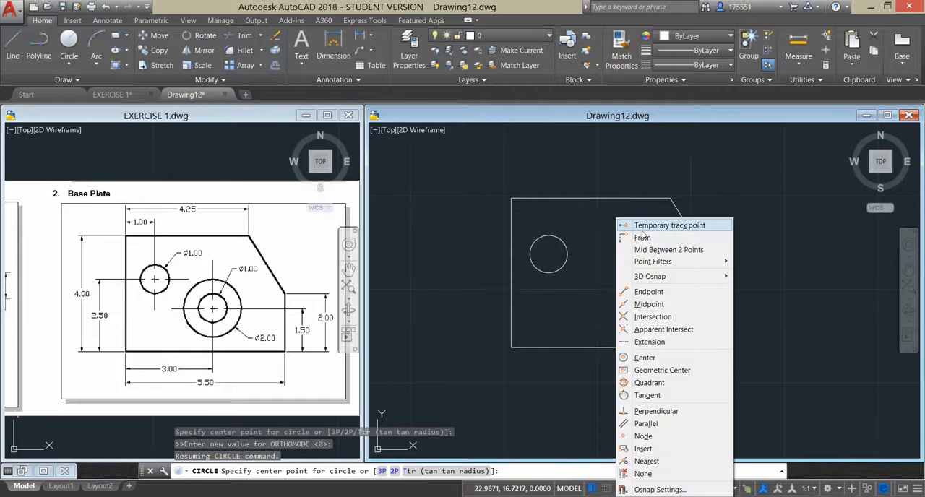
pyautogui.click(643, 232)
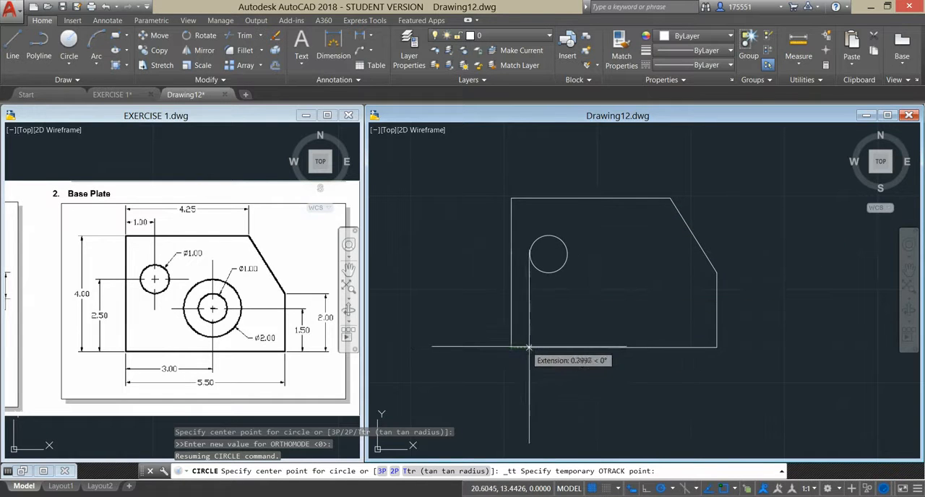
pyautogui.click(632, 348)
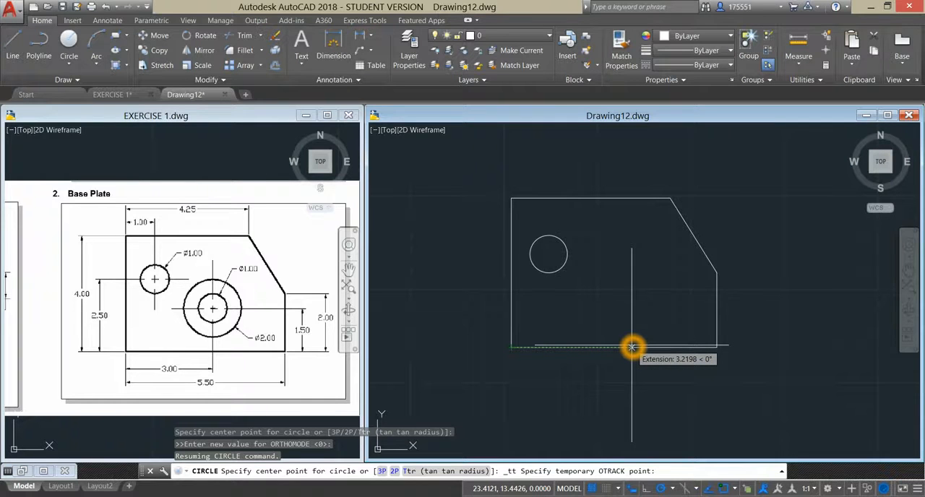
pyautogui.write('3')
pyautogui.press('Return')
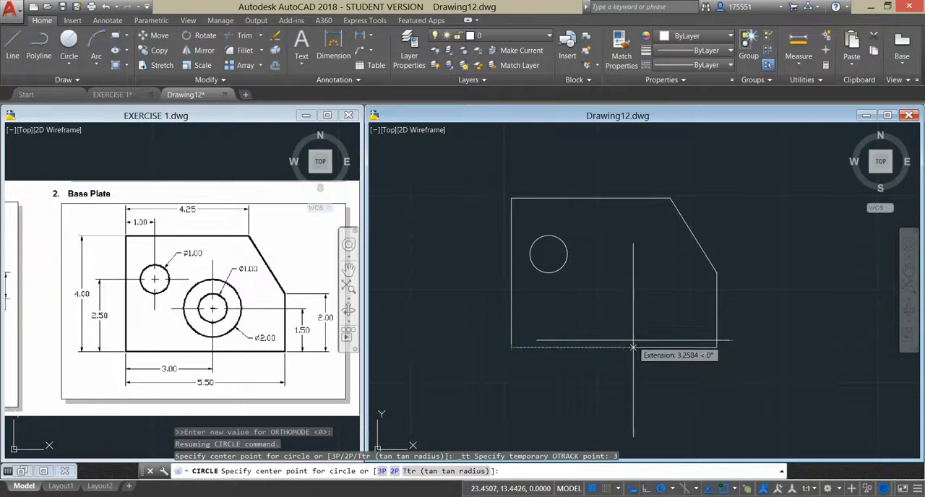
pyautogui.click(628, 266)
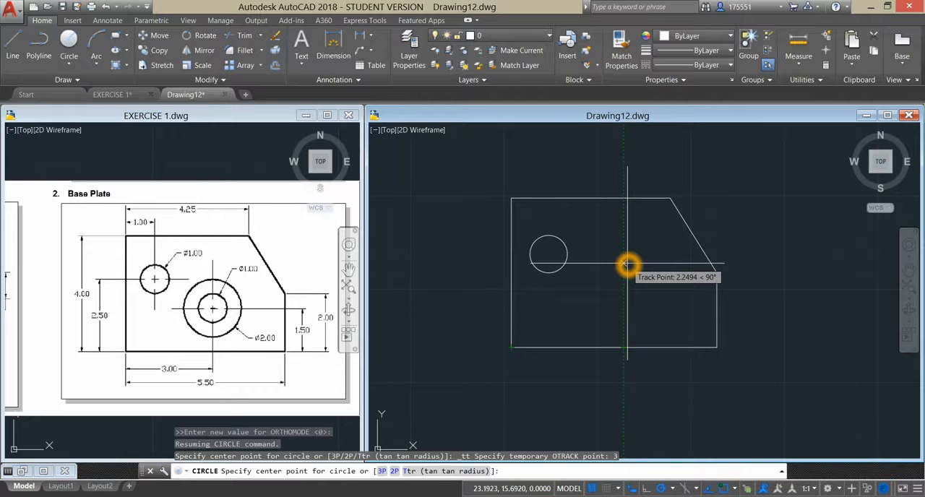
pyautogui.write('1.5')
pyautogui.press('Return')
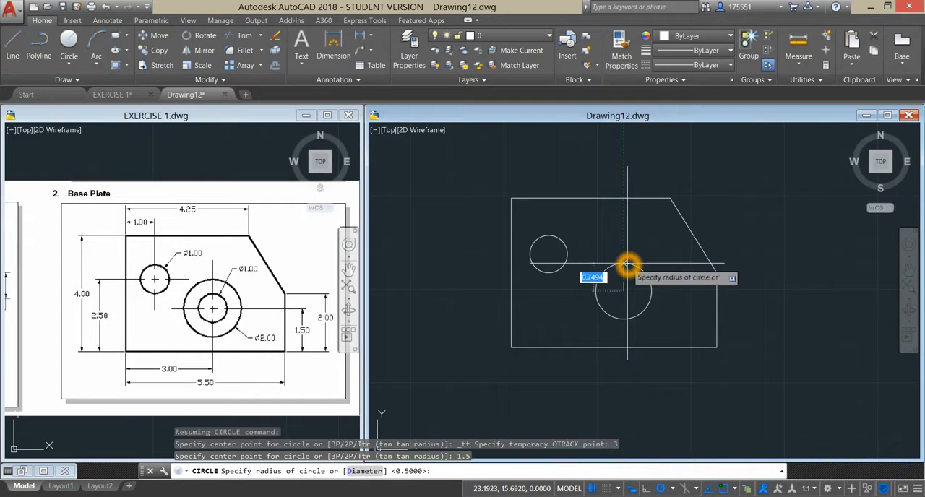
# - Give the second circle, the inner one of the concentric pair, a diameter of 1
pyautogui.write('d')
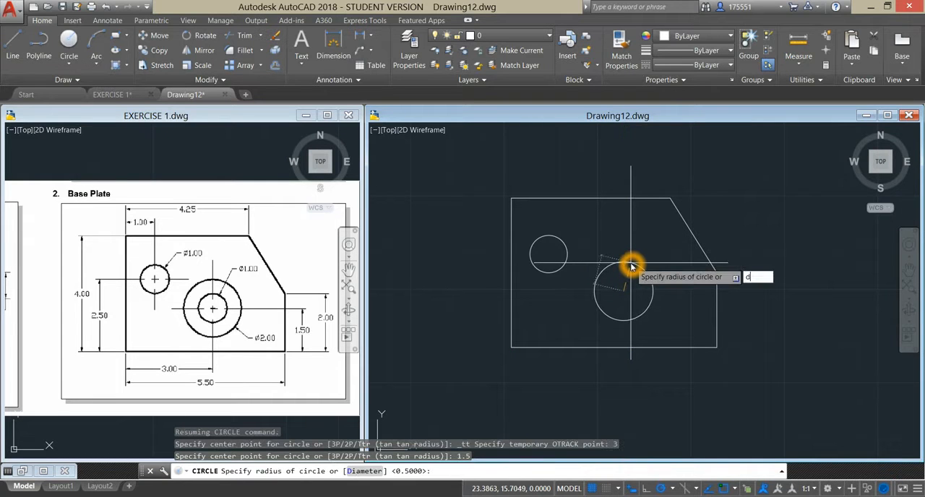
pyautogui.press('Return')
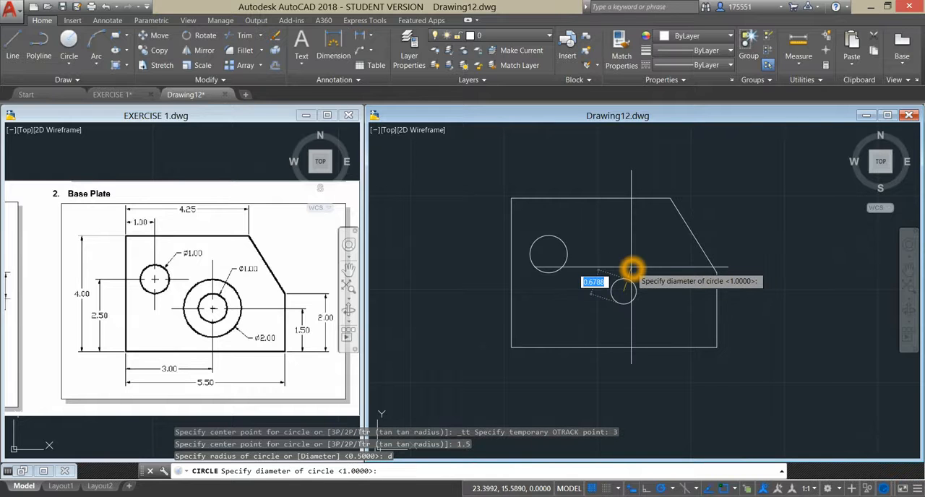
pyautogui.write('1')
pyautogui.press('Return')
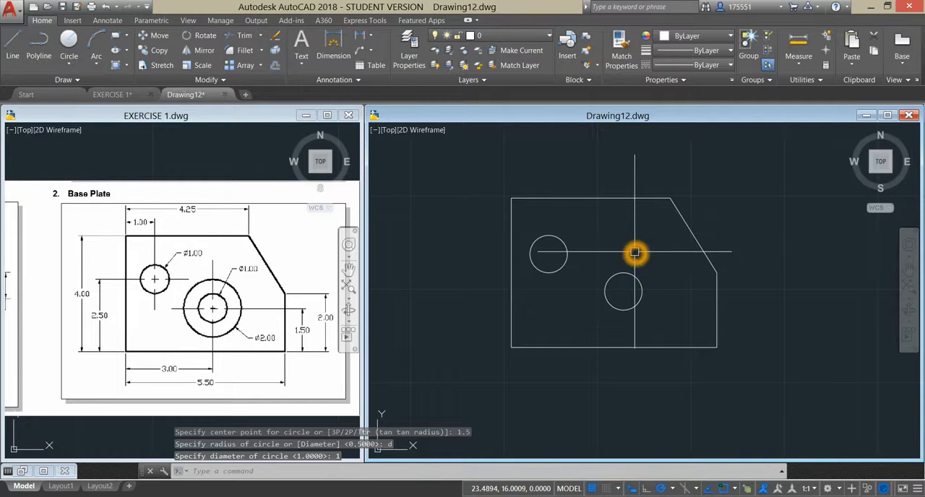
# - Draw a concentric outer circle with a diameter of 2 around the second hole's centre
pyautogui.rightClick(637, 255)
pyautogui.click(665, 259)
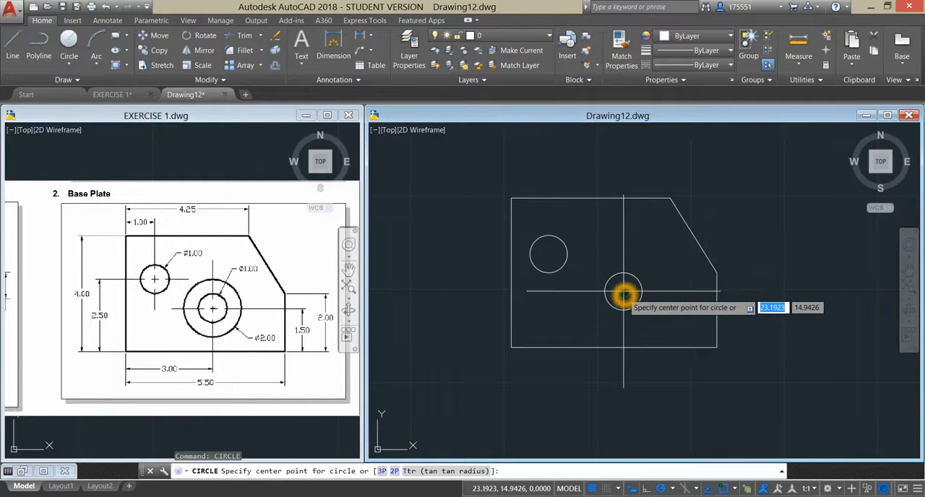
pyautogui.click(624, 294)
pyautogui.write('d')
pyautogui.press('Return')
pyautogui.write('2')
pyautogui.press('Return')
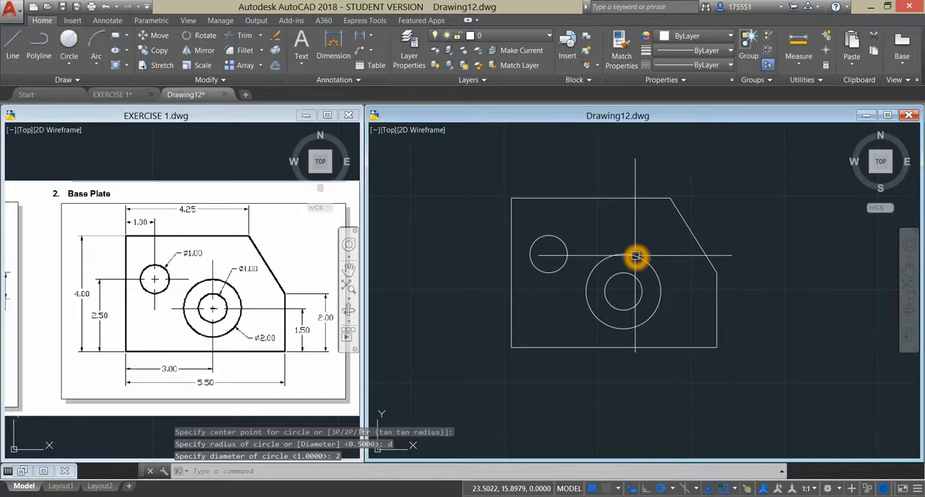